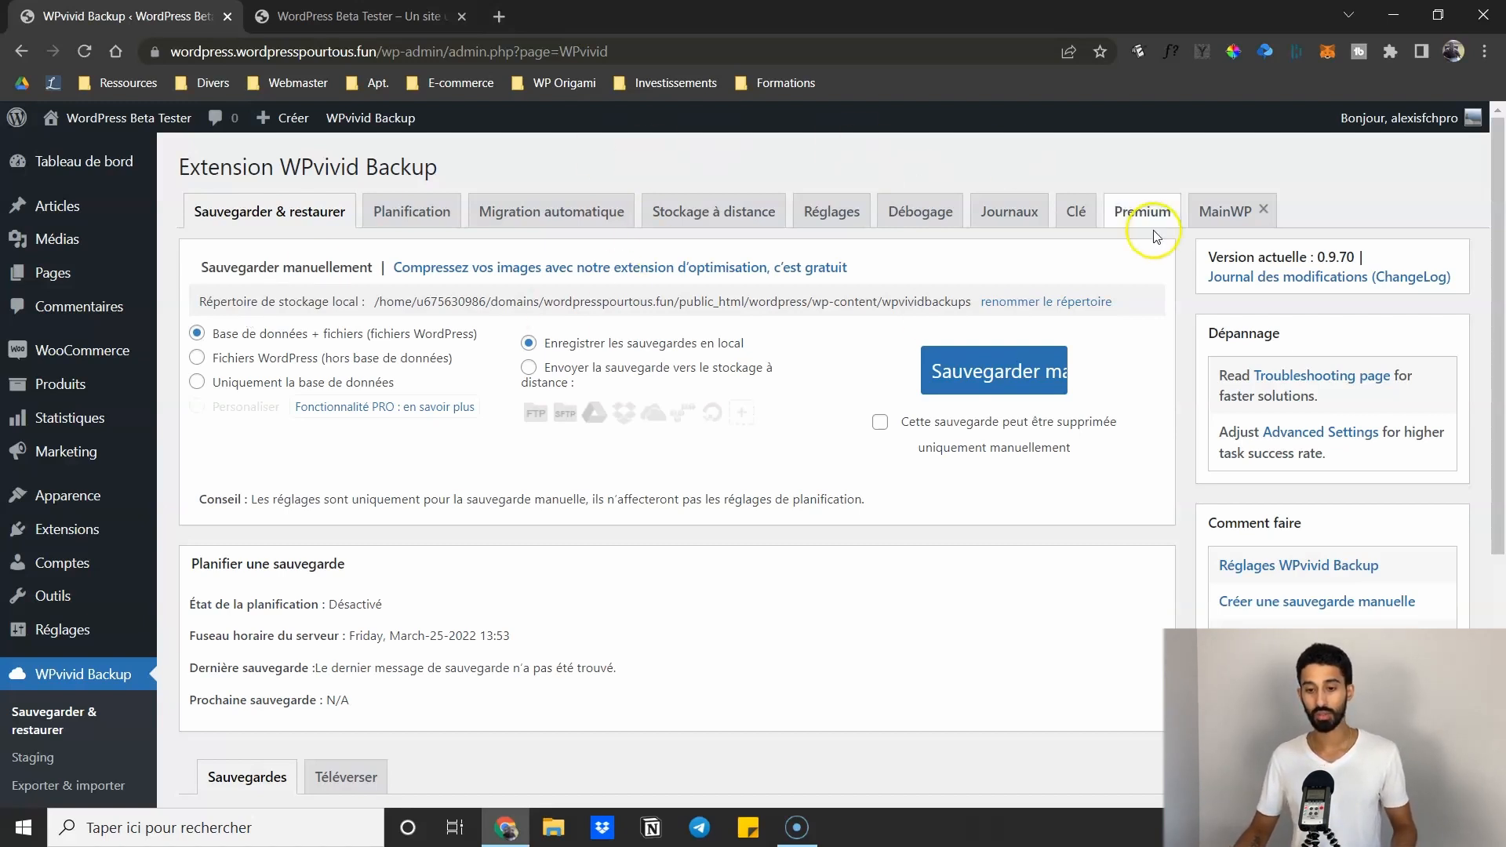
Run a manual backup of the database and WordPress files, saved locally
{"action": "left_click", "coordinate": [947, 390]}
{"action": "left_click", "coordinate": [962, 372]}
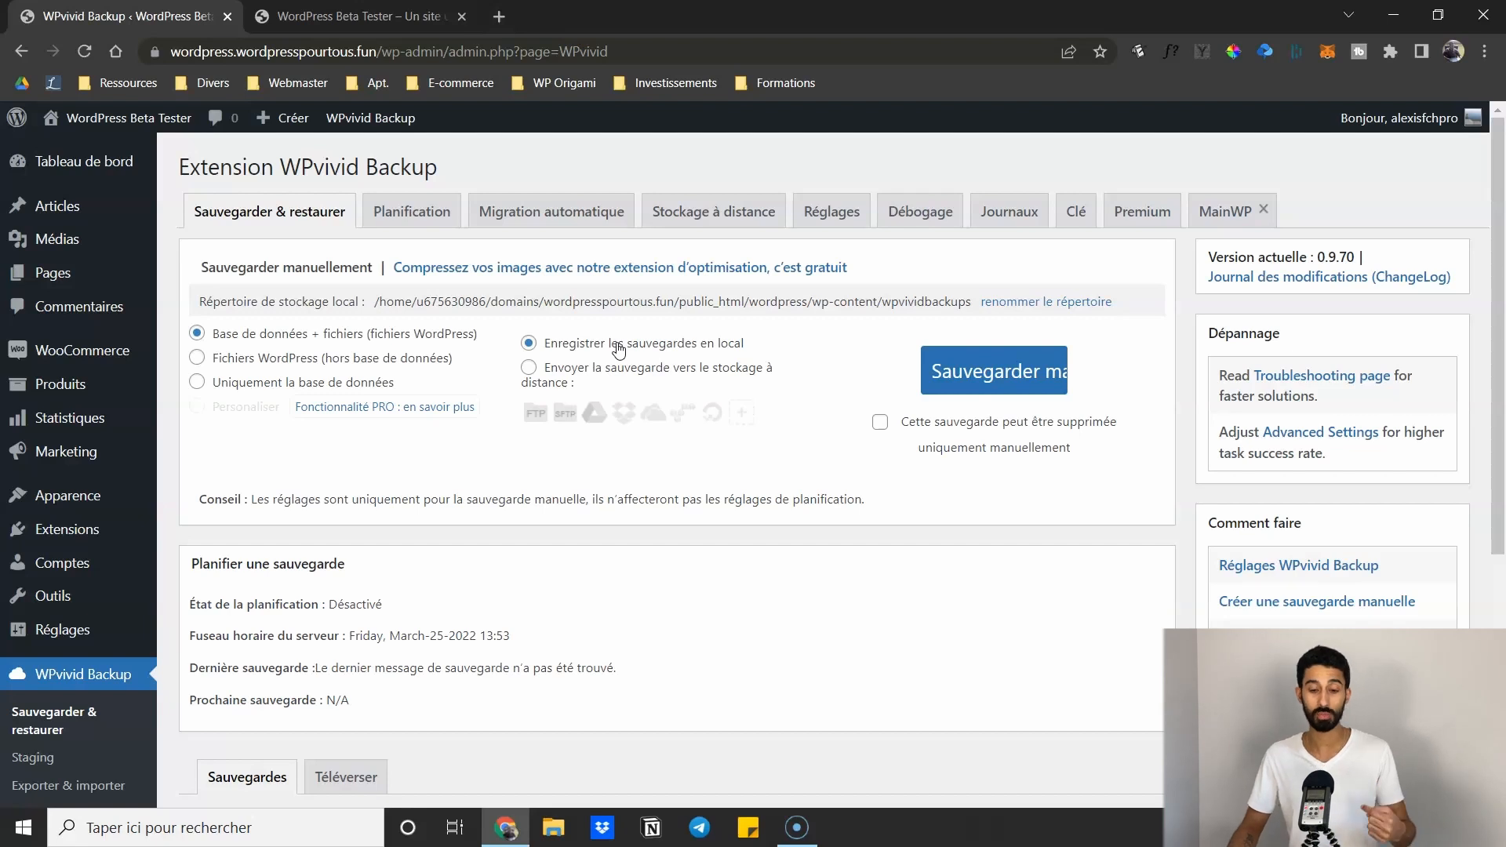
{"action": "scroll", "coordinate": [619, 349], "scroll_direction": "down", "scroll_amount": 5}
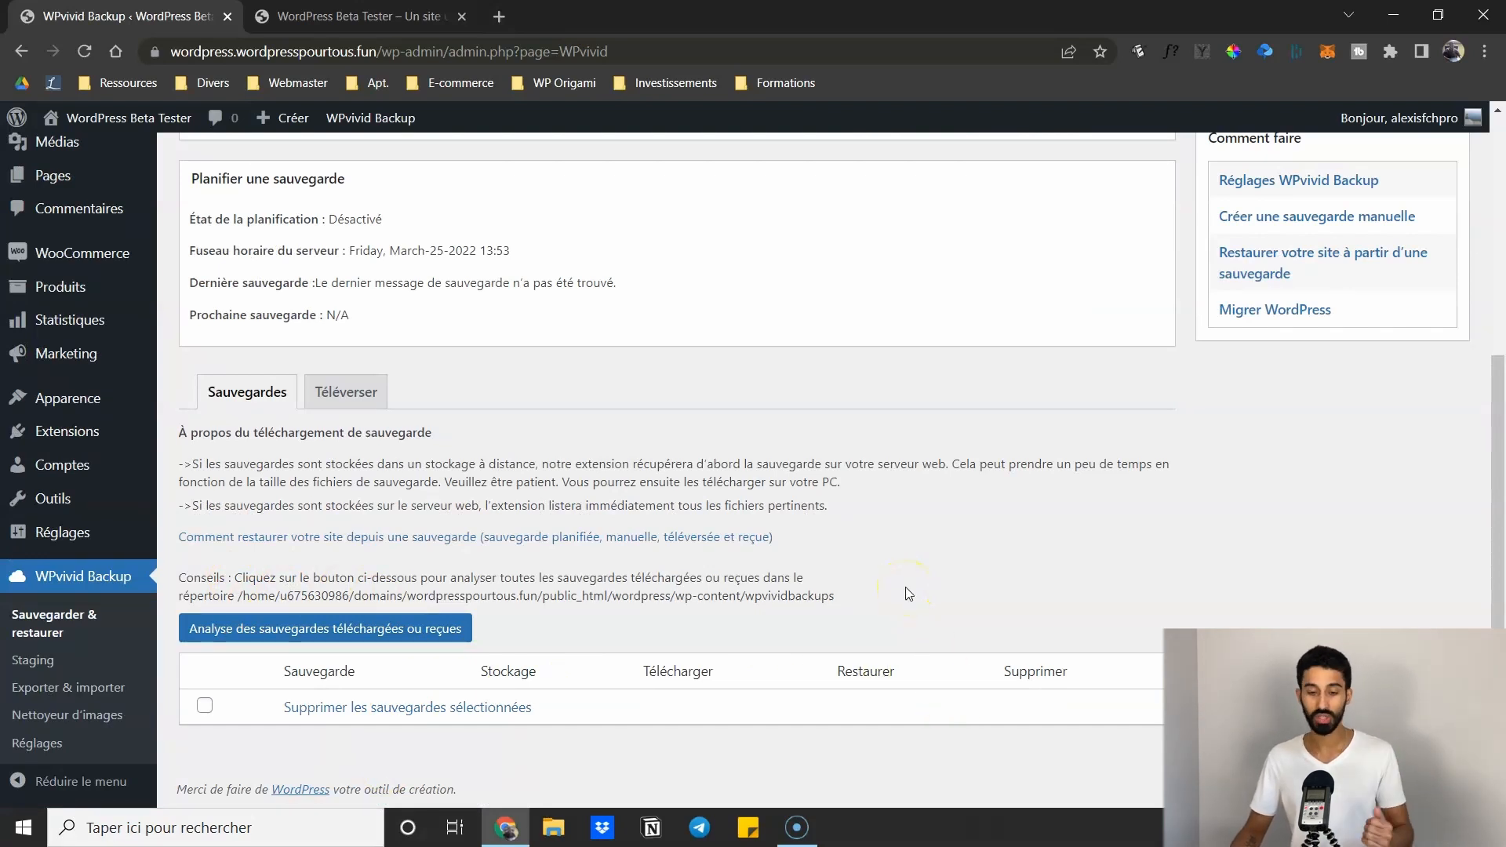
{"action": "scroll", "coordinate": [908, 593], "scroll_direction": "up", "scroll_amount": 5}
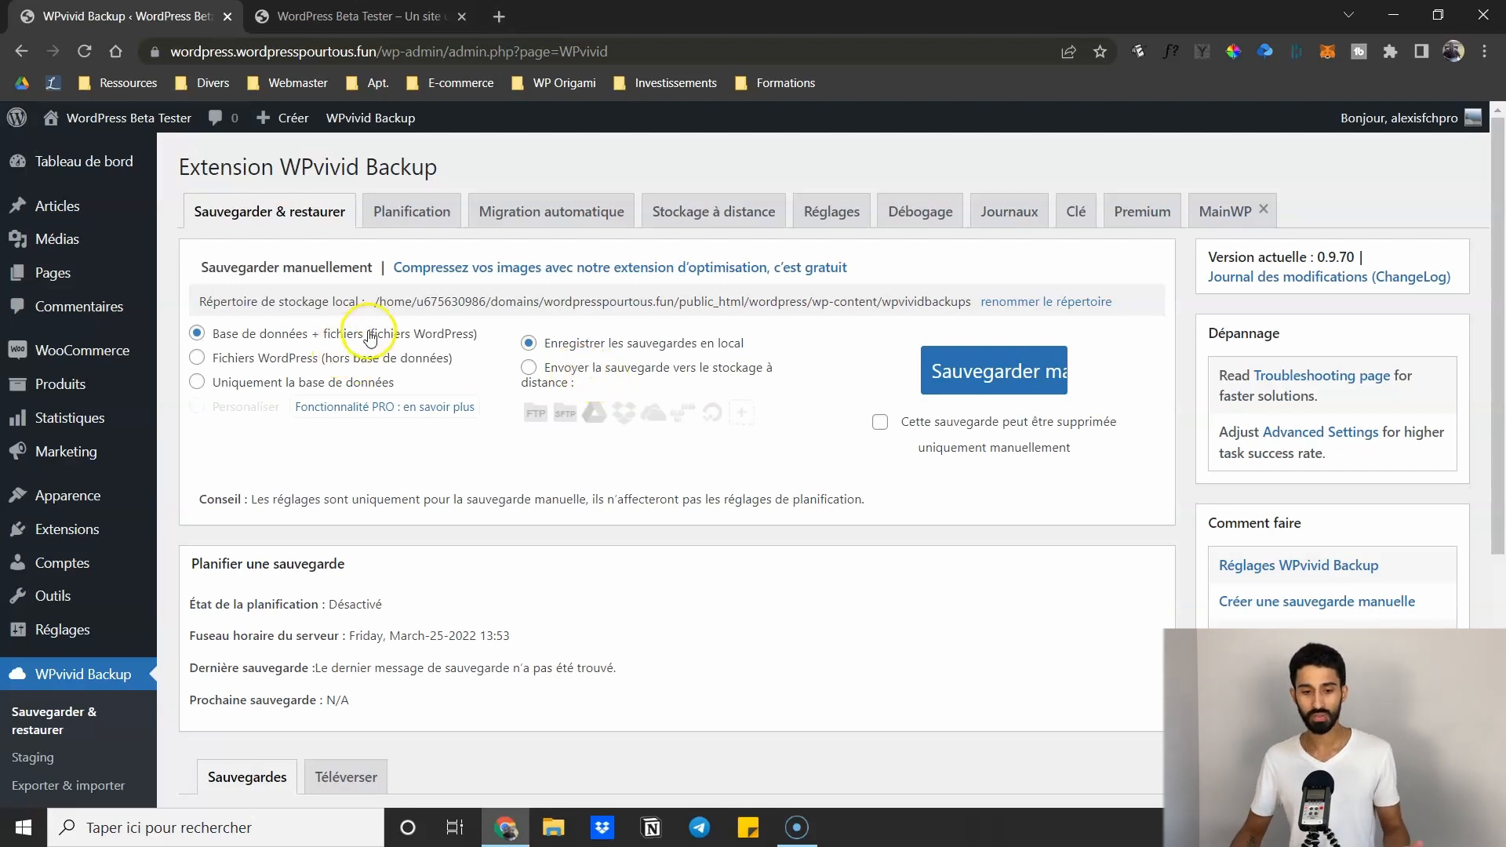
{"action": "left_click", "coordinate": [1027, 384]}
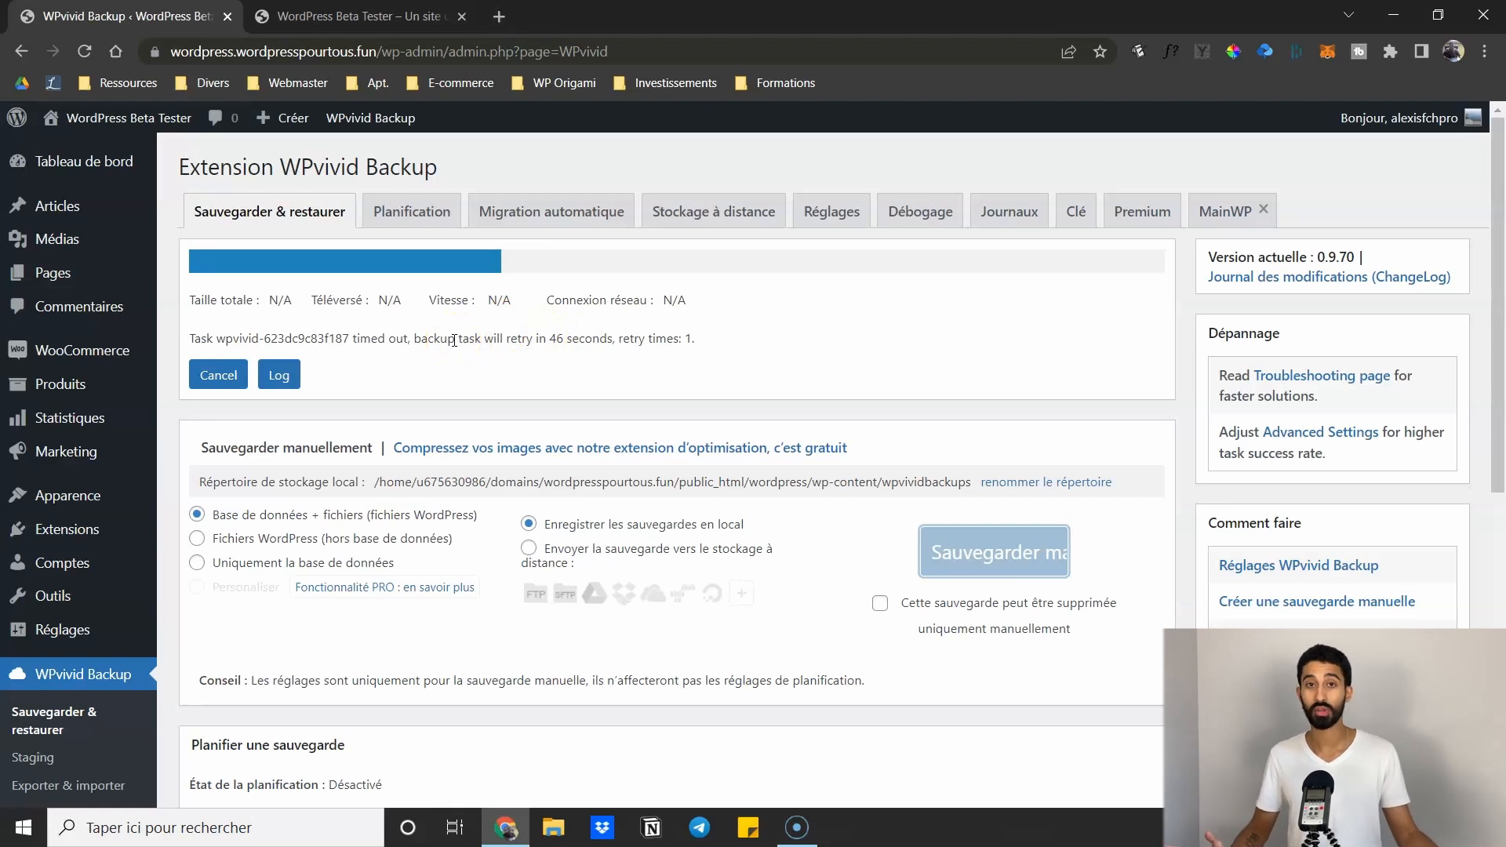
Examine the storage location of the manual backup in the backups list
{"action": "scroll", "coordinate": [454, 340], "scroll_direction": "down", "scroll_amount": 7}
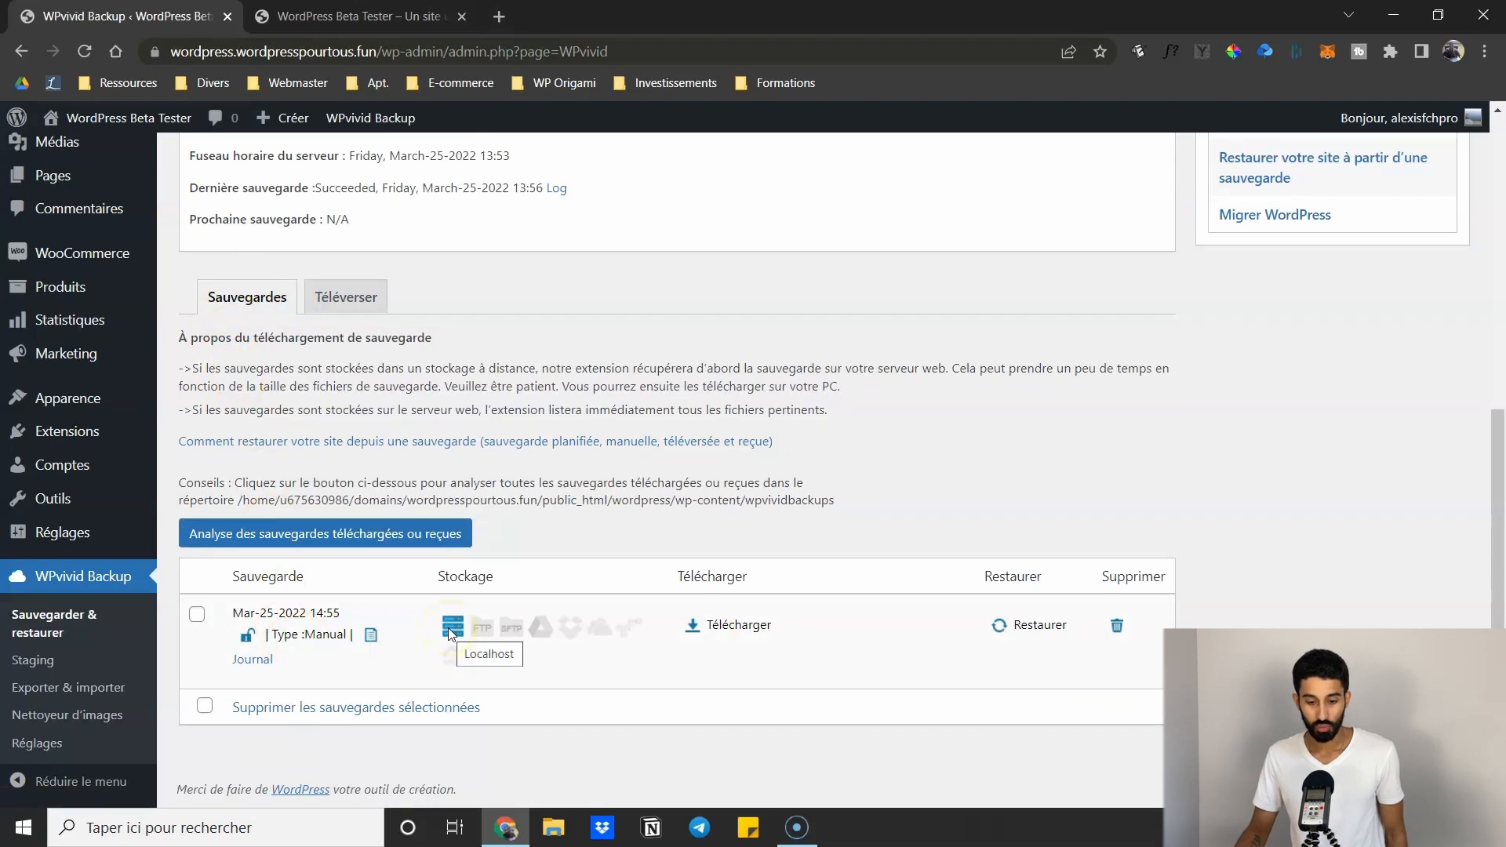
{"action": "left_click", "coordinate": [452, 629]}
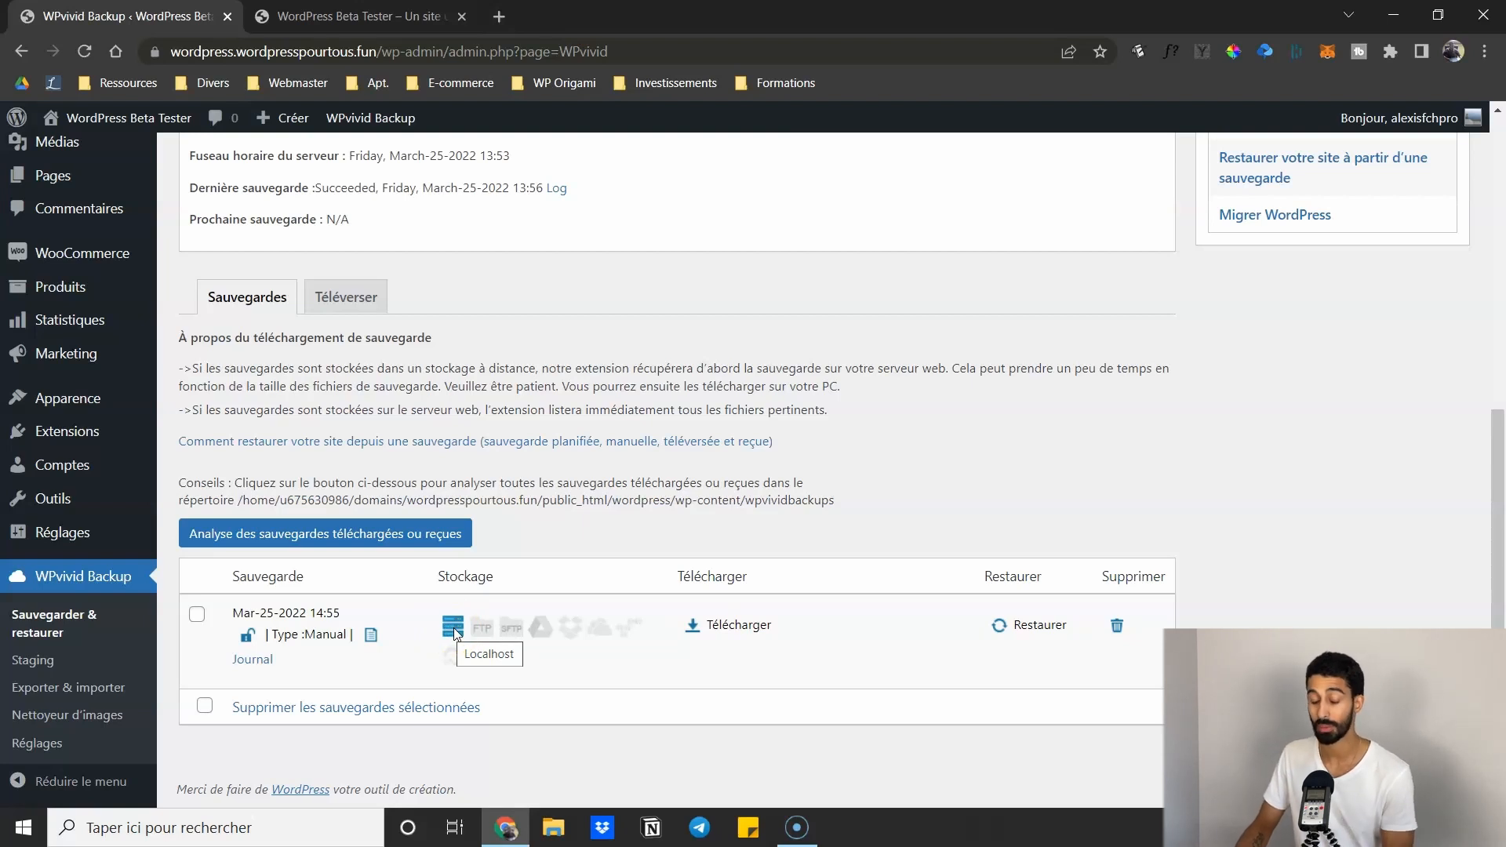
{"action": "left_click", "coordinate": [536, 631]}
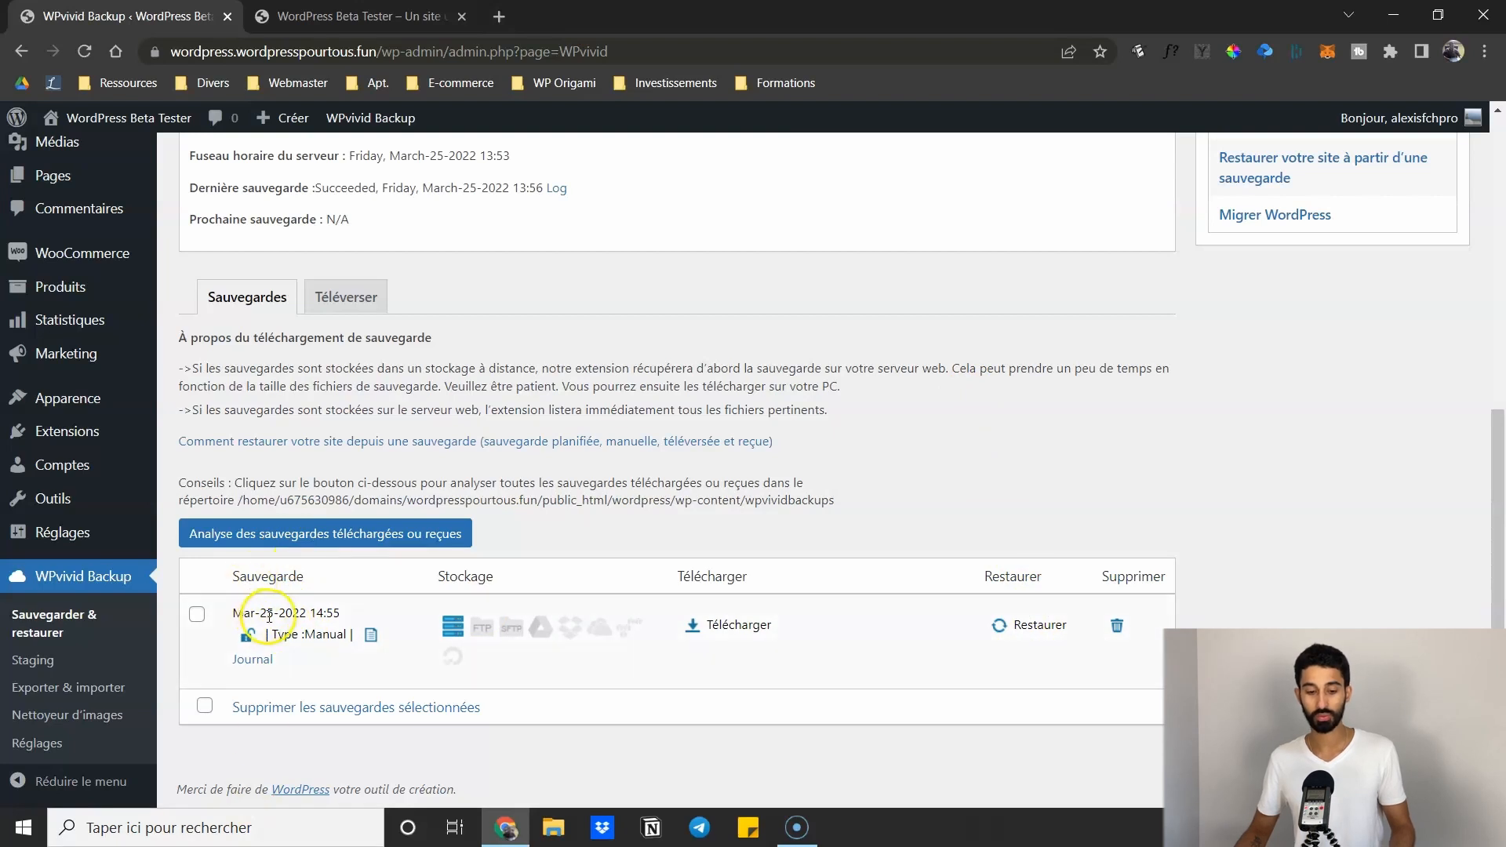
Open the restore page of the Mar-25-2022 14:55 backup, read its instructions, and return to the backups list
{"action": "left_click", "coordinate": [1025, 634]}
{"action": "scroll", "coordinate": [1026, 631], "scroll_direction": "down", "scroll_amount": 2}
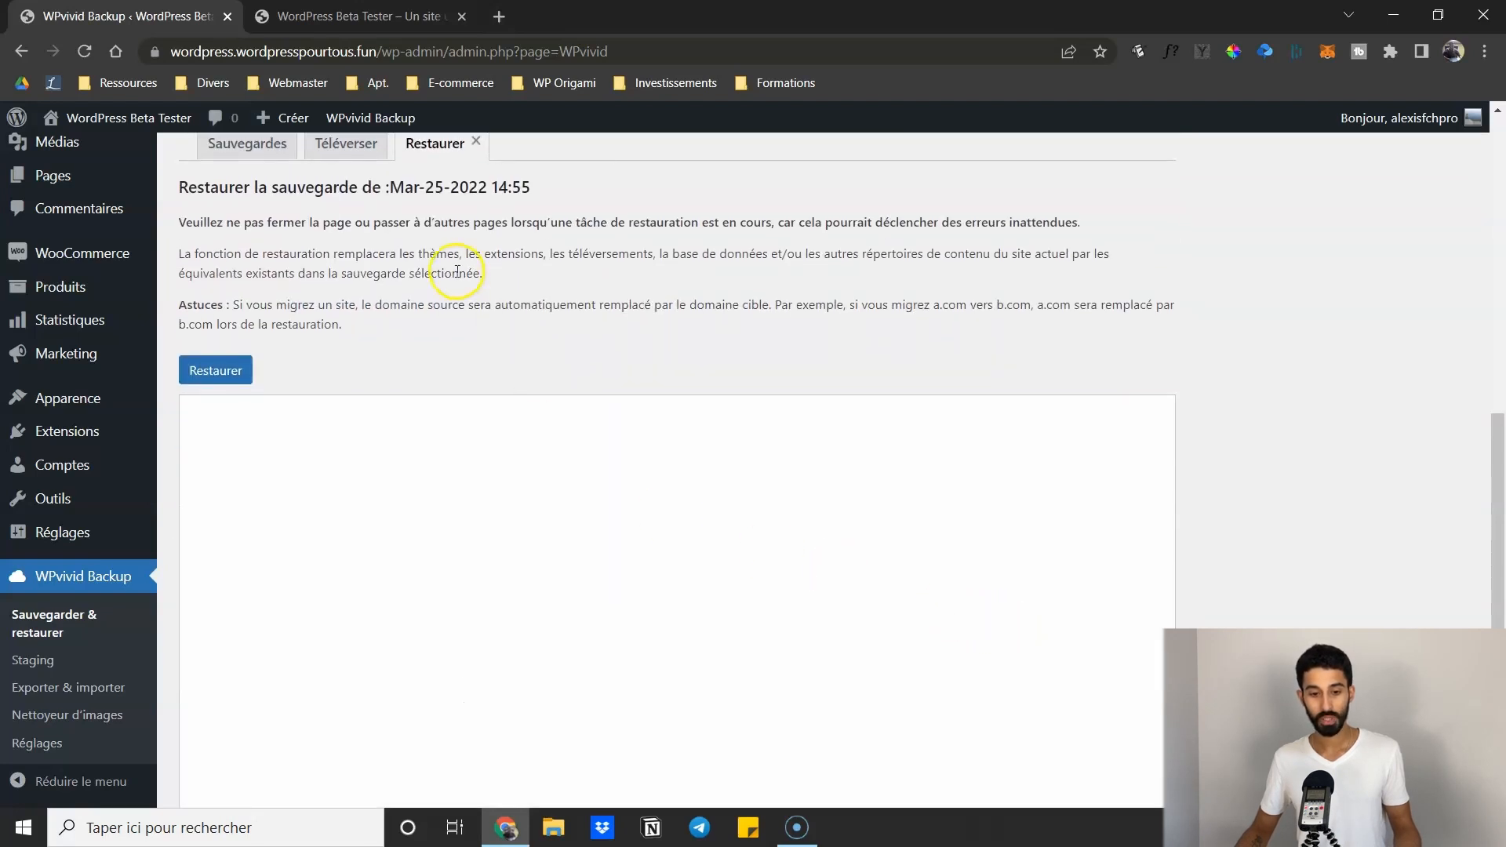
{"action": "scroll", "coordinate": [363, 407], "scroll_direction": "up", "scroll_amount": 1}
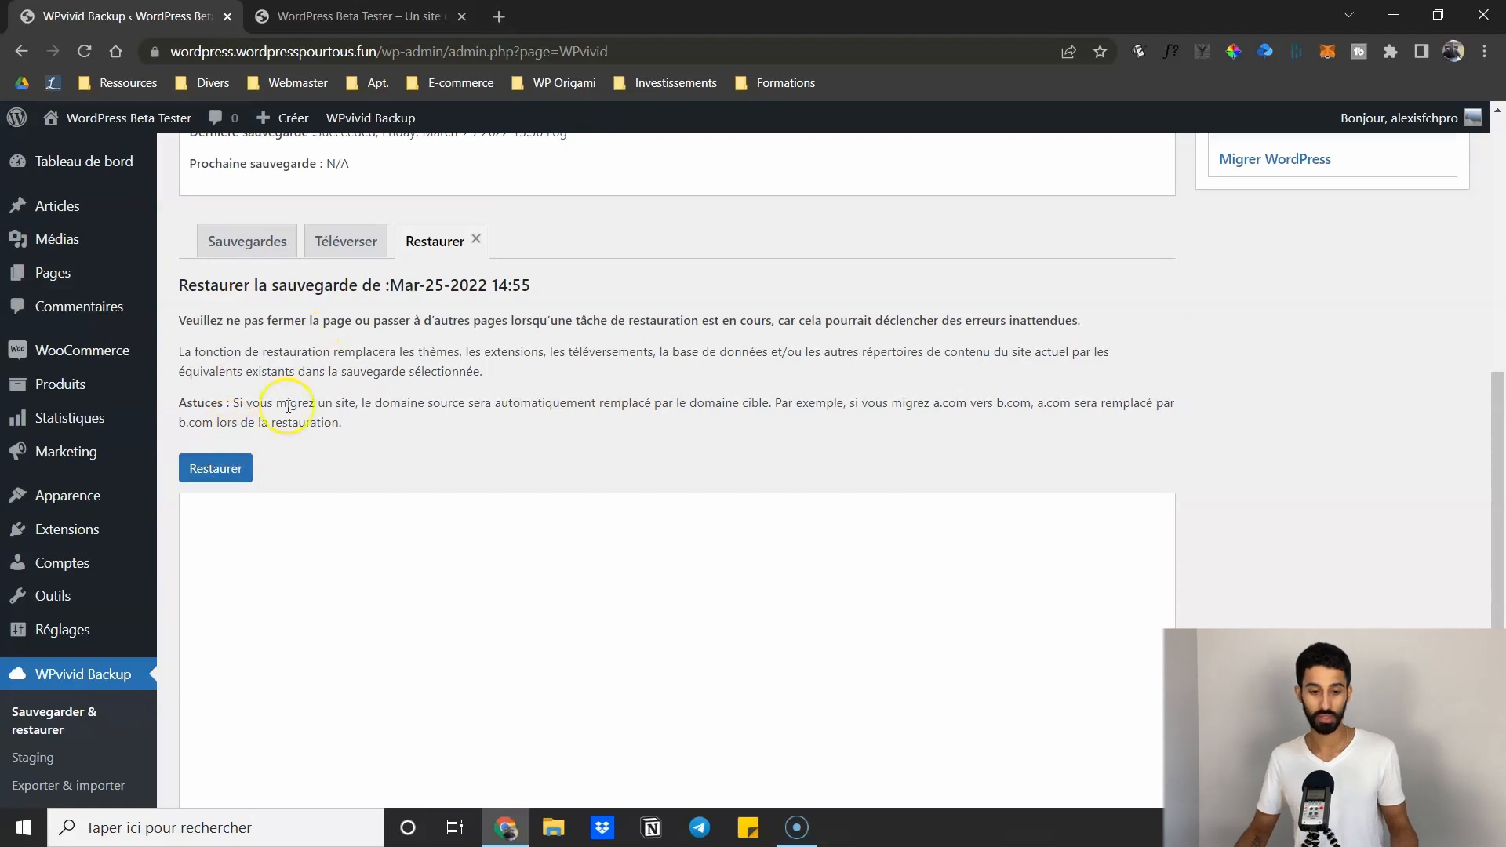
{"action": "scroll", "coordinate": [215, 475], "scroll_direction": "down", "scroll_amount": 1}
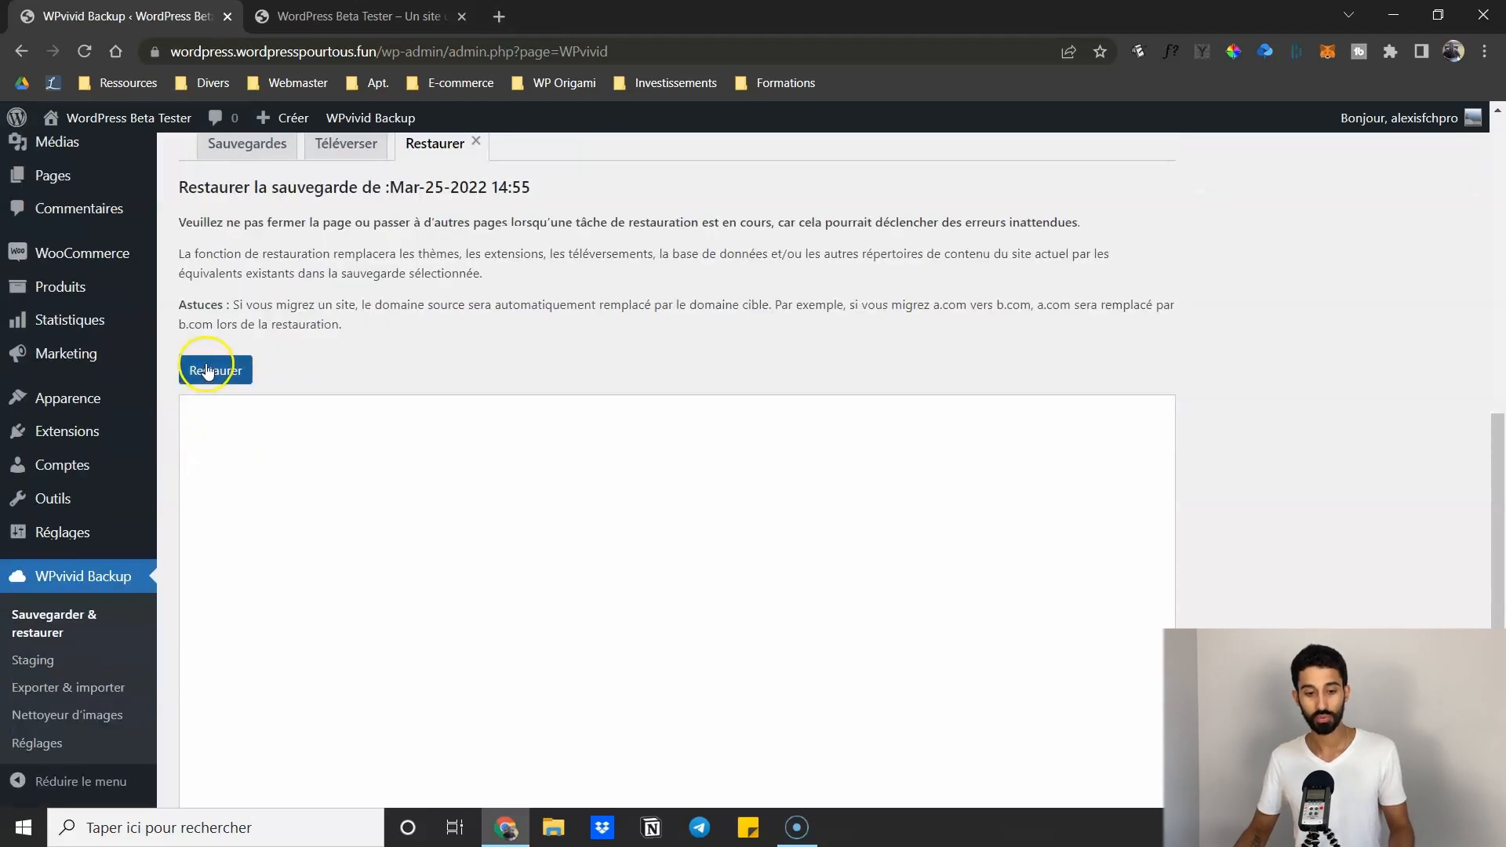
{"action": "scroll", "coordinate": [202, 370], "scroll_direction": "down", "scroll_amount": 1}
{"action": "scroll", "coordinate": [458, 500], "scroll_direction": "up", "scroll_amount": 2}
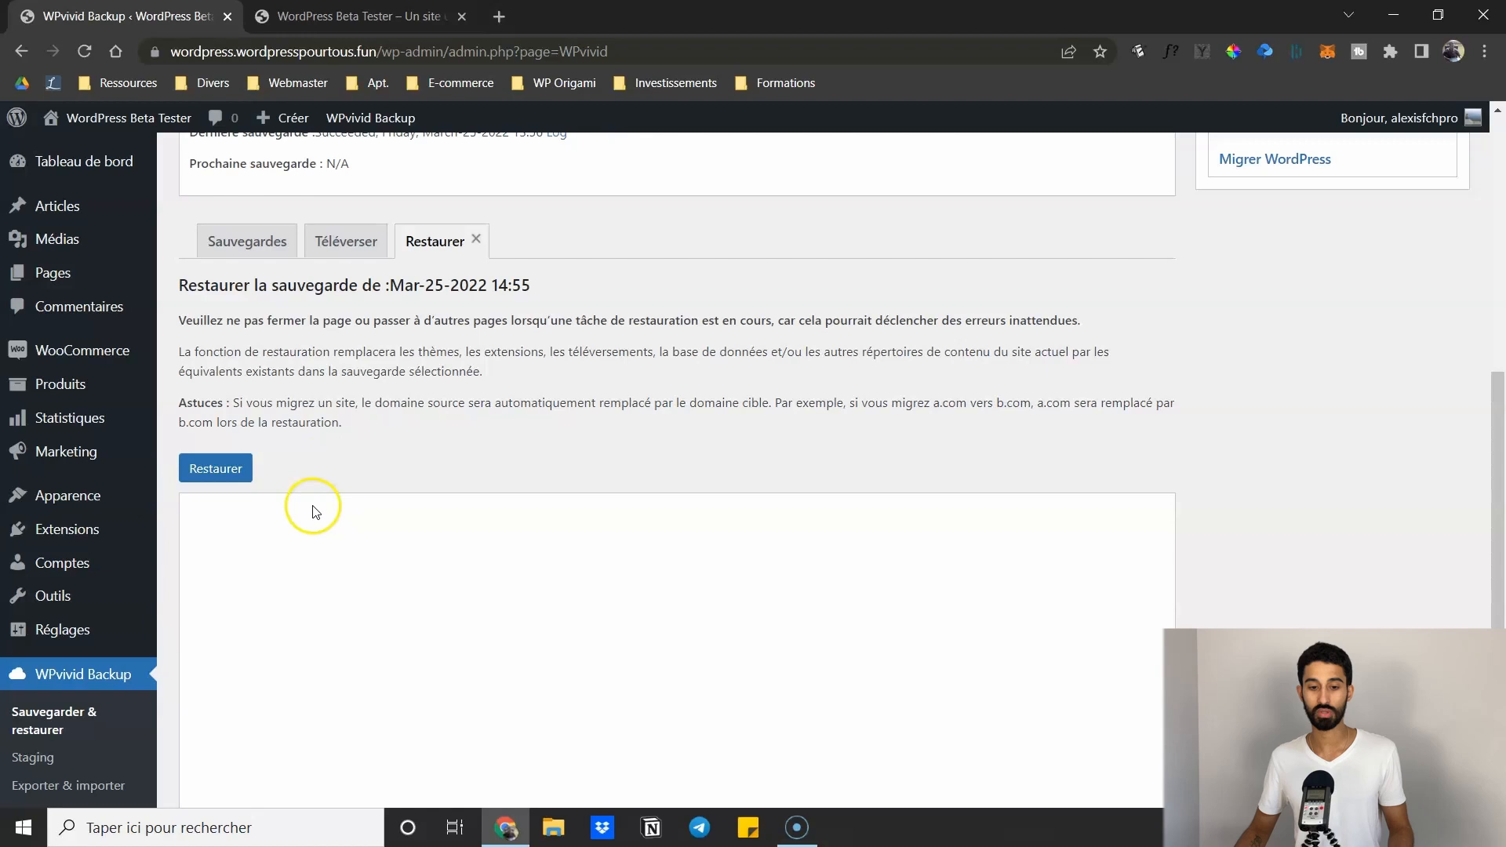
{"action": "left_click", "coordinate": [247, 253]}
{"action": "scroll", "coordinate": [689, 562], "scroll_direction": "down", "scroll_amount": 6}
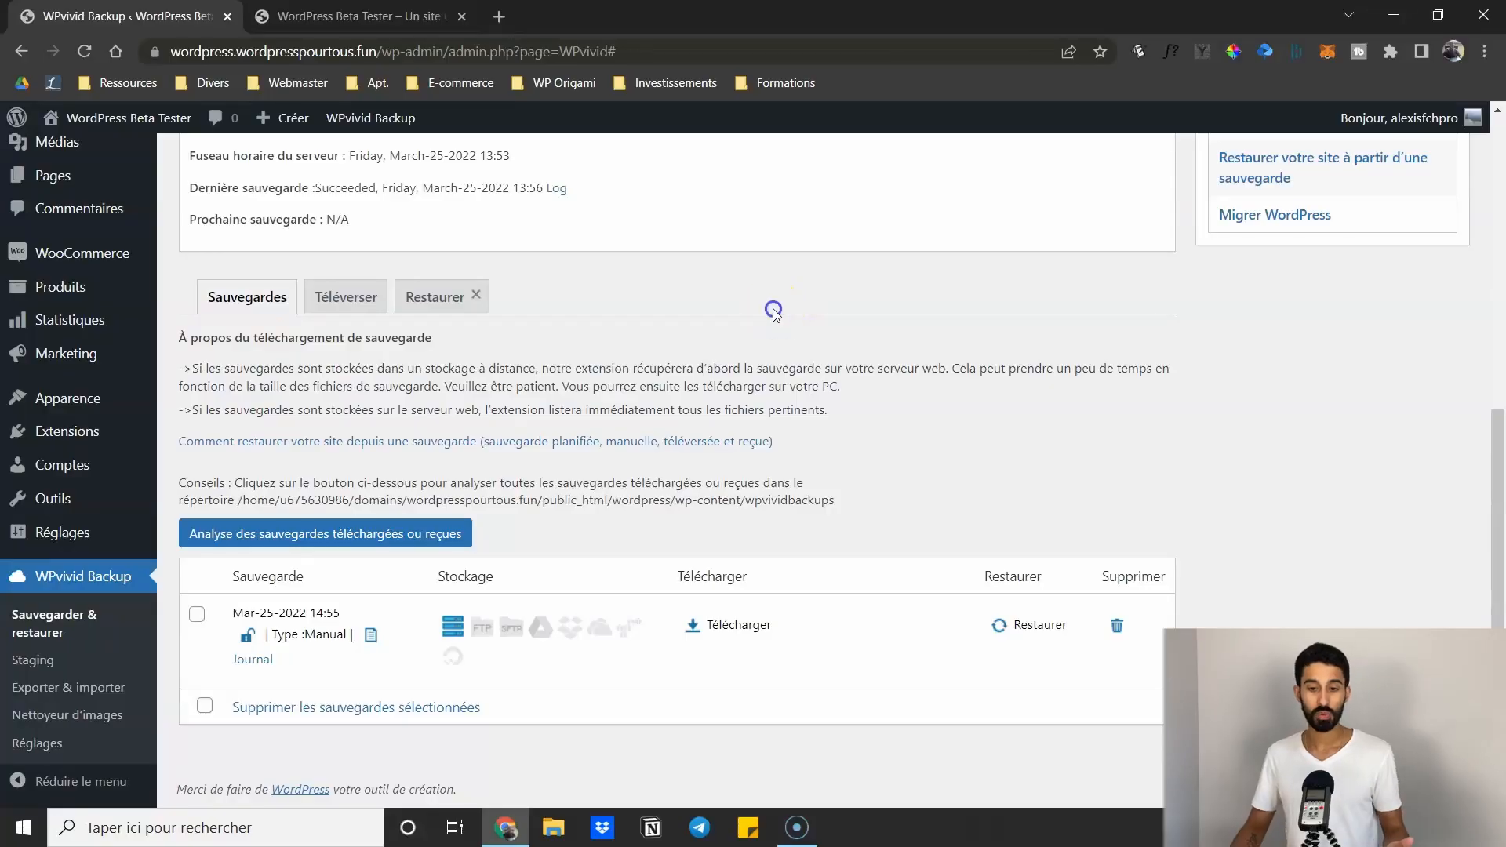
Enable scheduled backups in the plugin's scheduling settings
{"action": "scroll", "coordinate": [1000, 620], "scroll_direction": "up", "scroll_amount": 5}
{"action": "scroll", "coordinate": [980, 627], "scroll_direction": "up", "scroll_amount": 1}
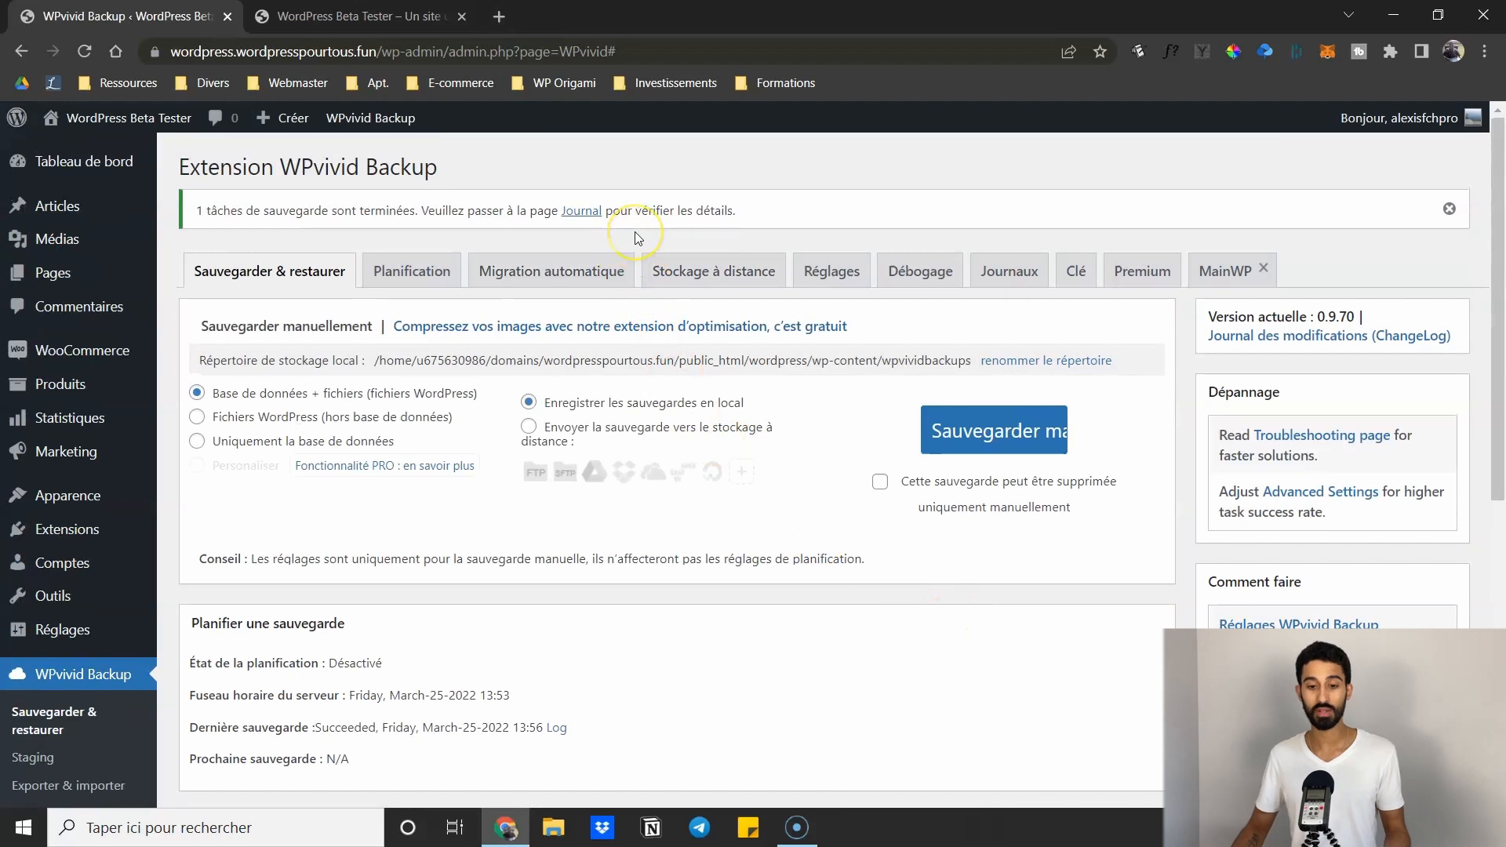
{"action": "left_click", "coordinate": [413, 274]}
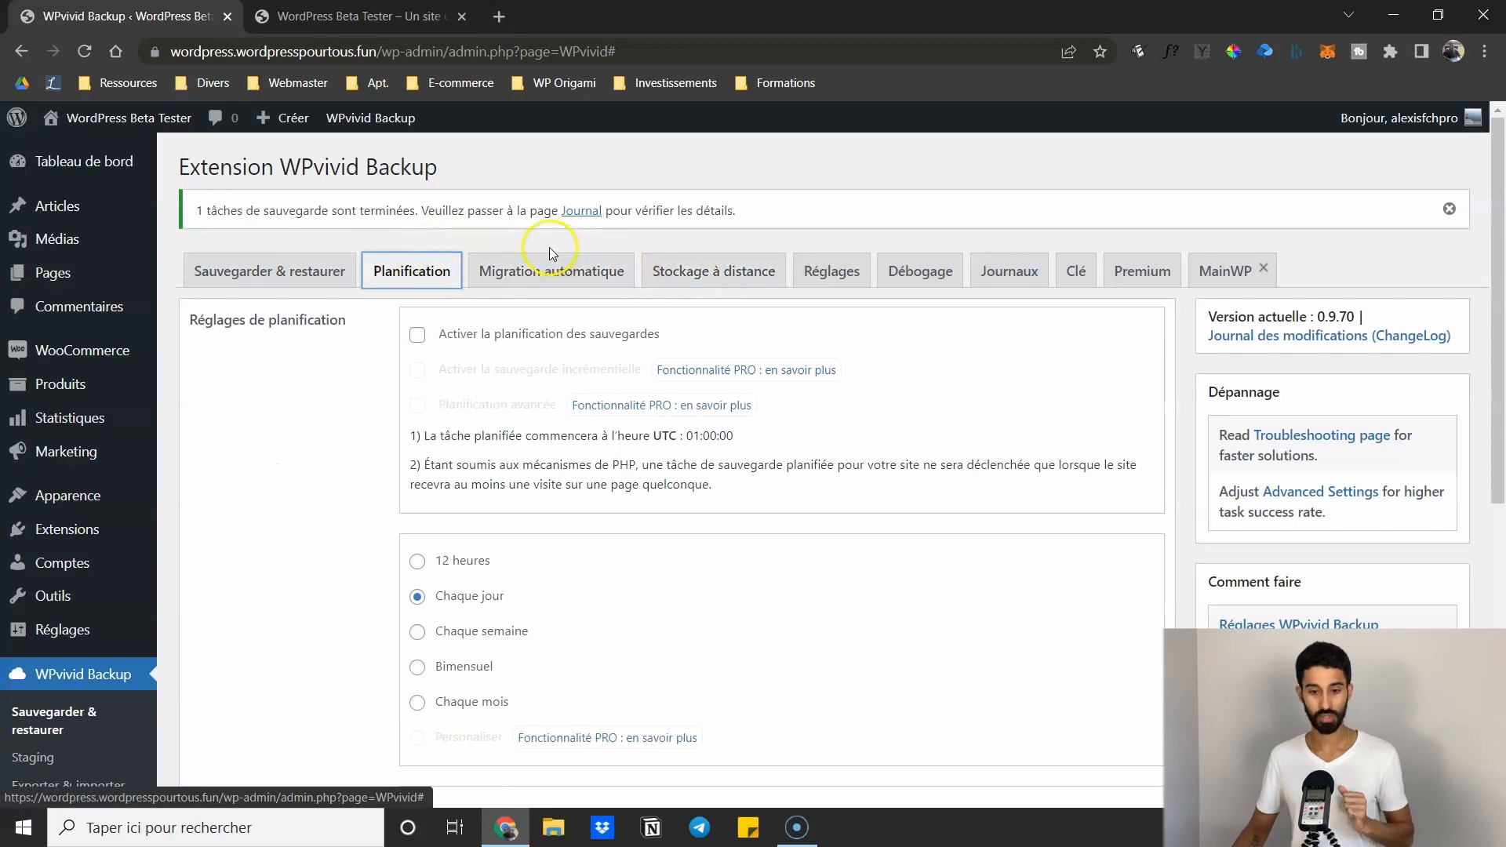
{"action": "left_click", "coordinate": [340, 364]}
{"action": "left_click", "coordinate": [413, 340]}
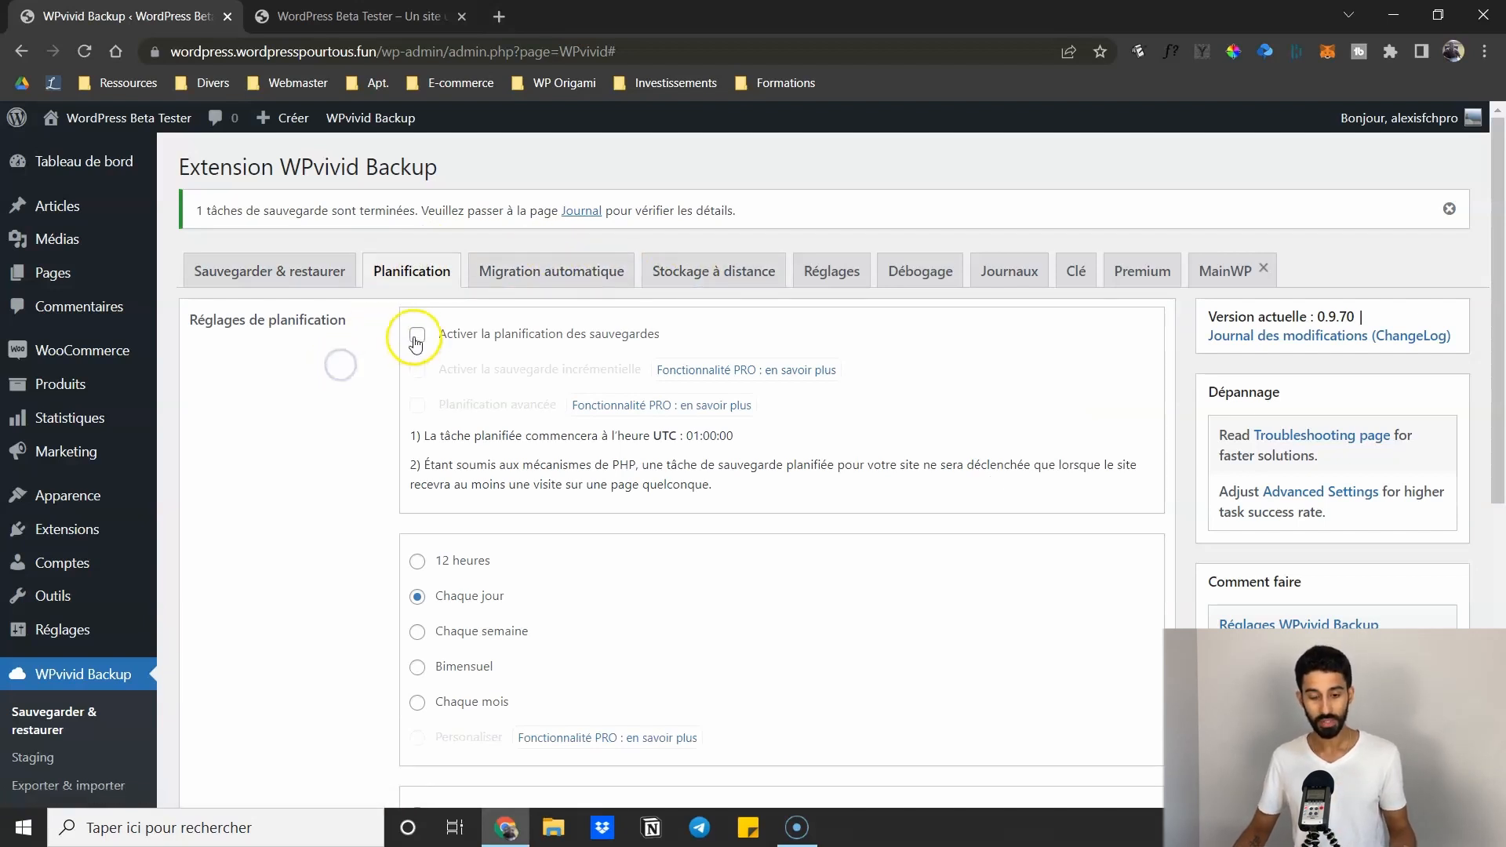
{"action": "scroll", "coordinate": [314, 471], "scroll_direction": "down", "scroll_amount": 4}
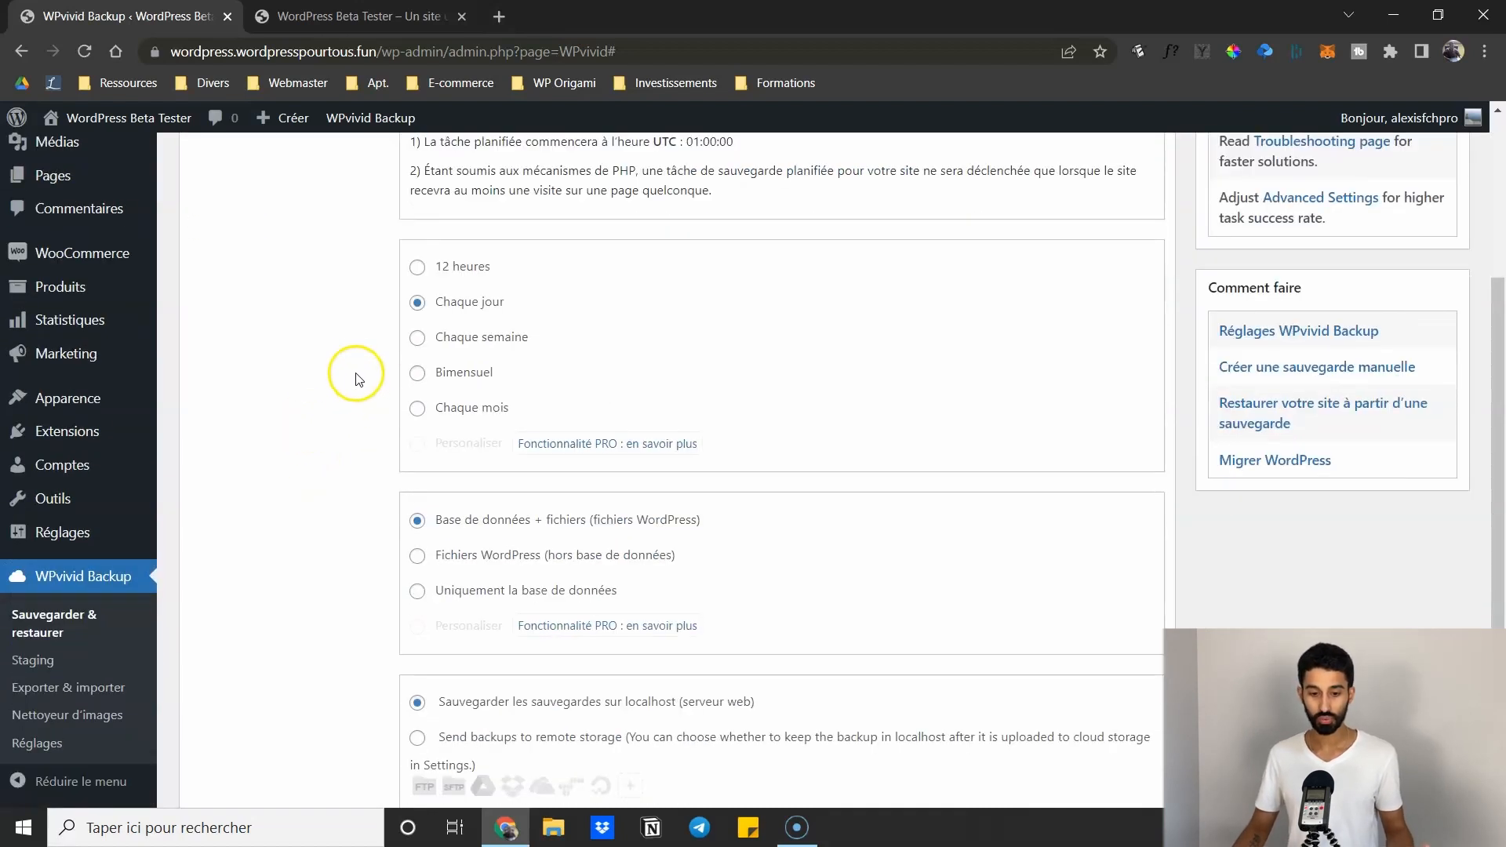
{"action": "scroll", "coordinate": [356, 373], "scroll_direction": "up", "scroll_amount": 4}
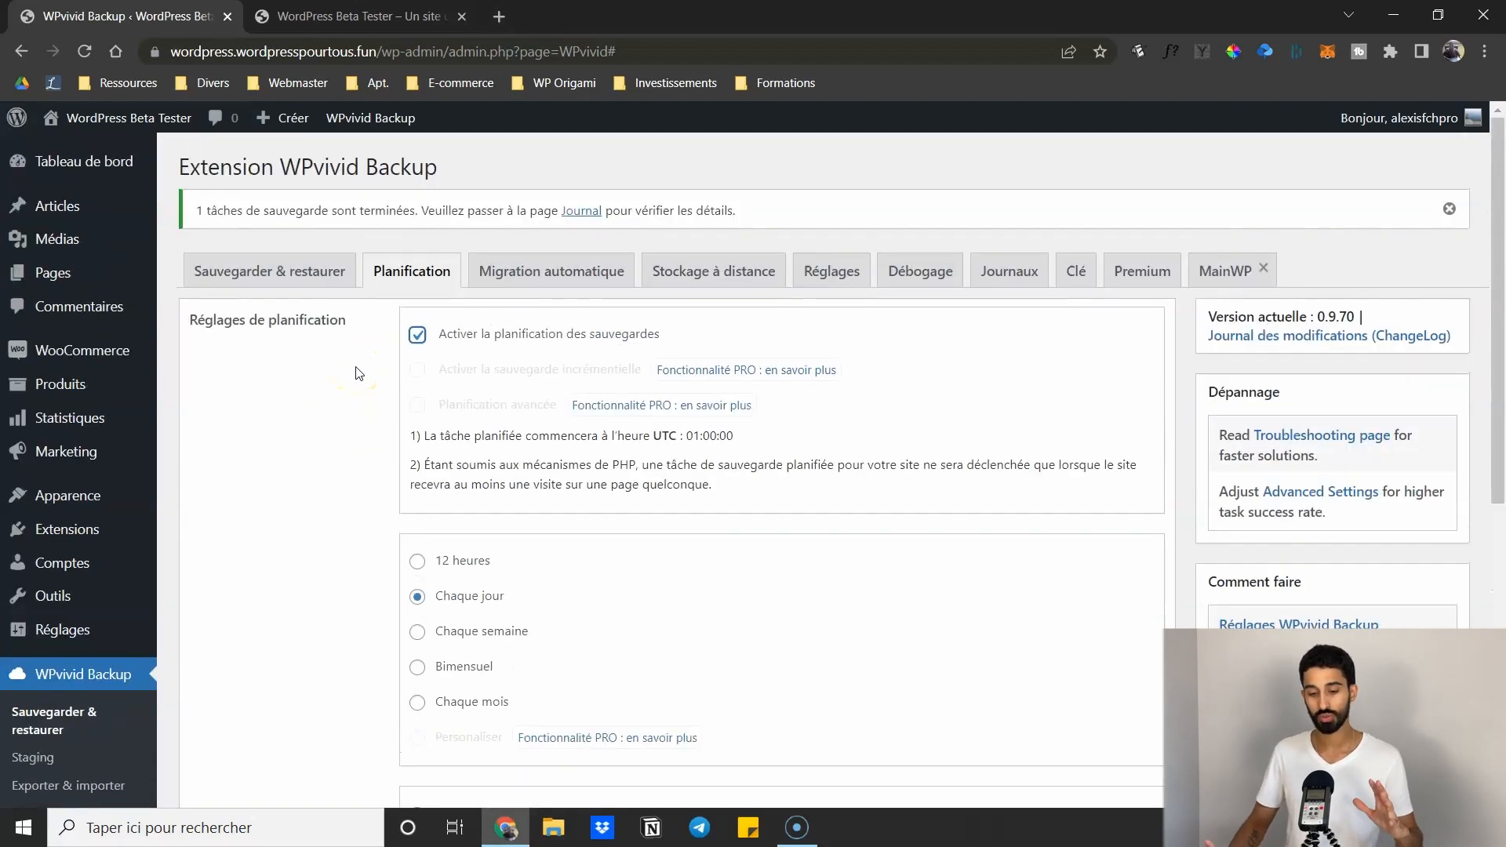
Save the backup schedule with daily frequency, database plus WordPress files, and storage on localhost
{"action": "scroll", "coordinate": [358, 374], "scroll_direction": "down", "scroll_amount": 5}
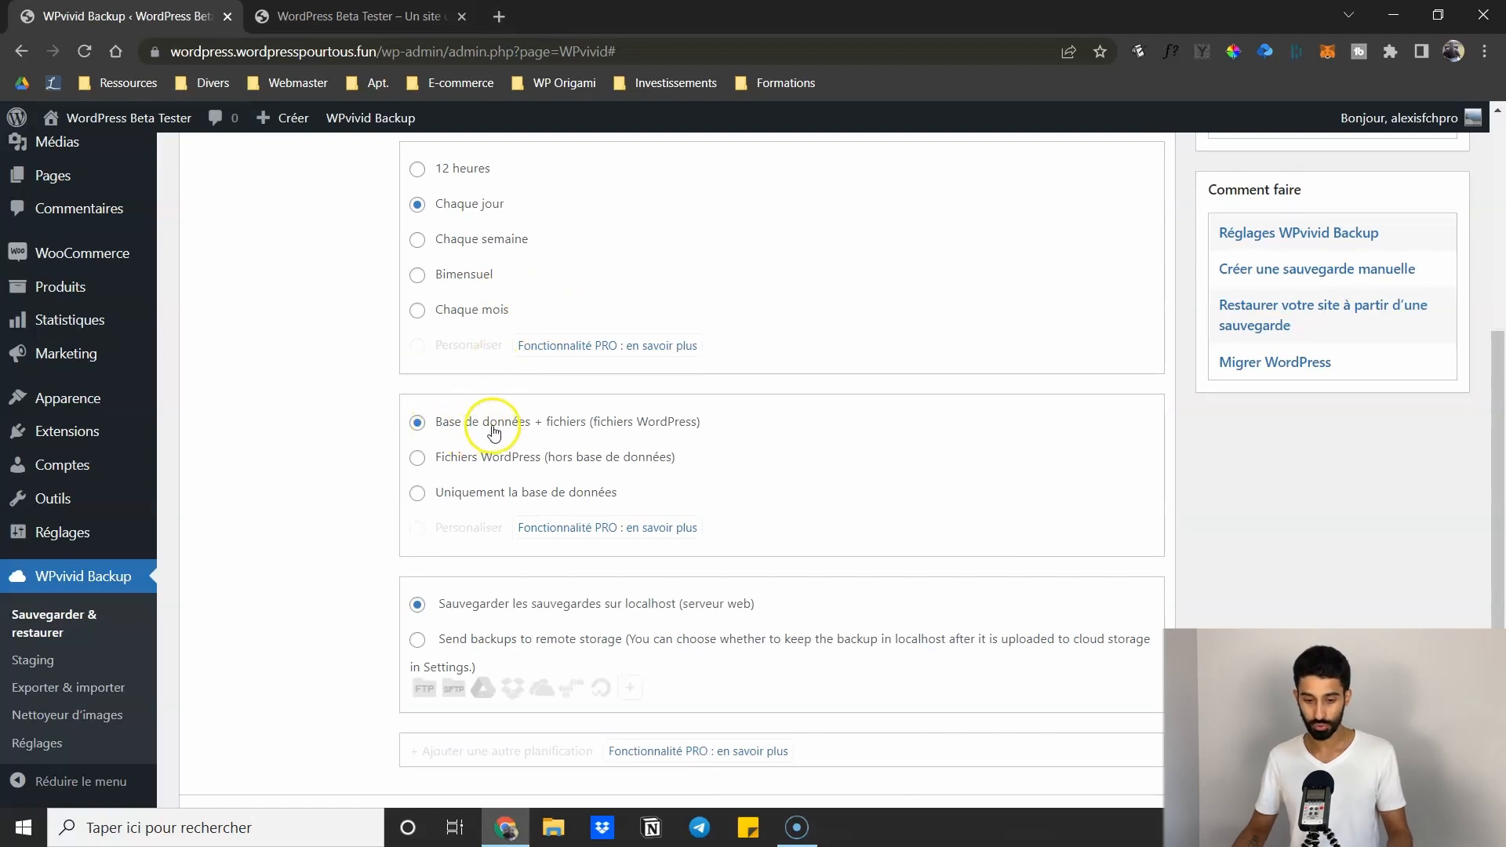
{"action": "scroll", "coordinate": [684, 426], "scroll_direction": "up", "scroll_amount": 4}
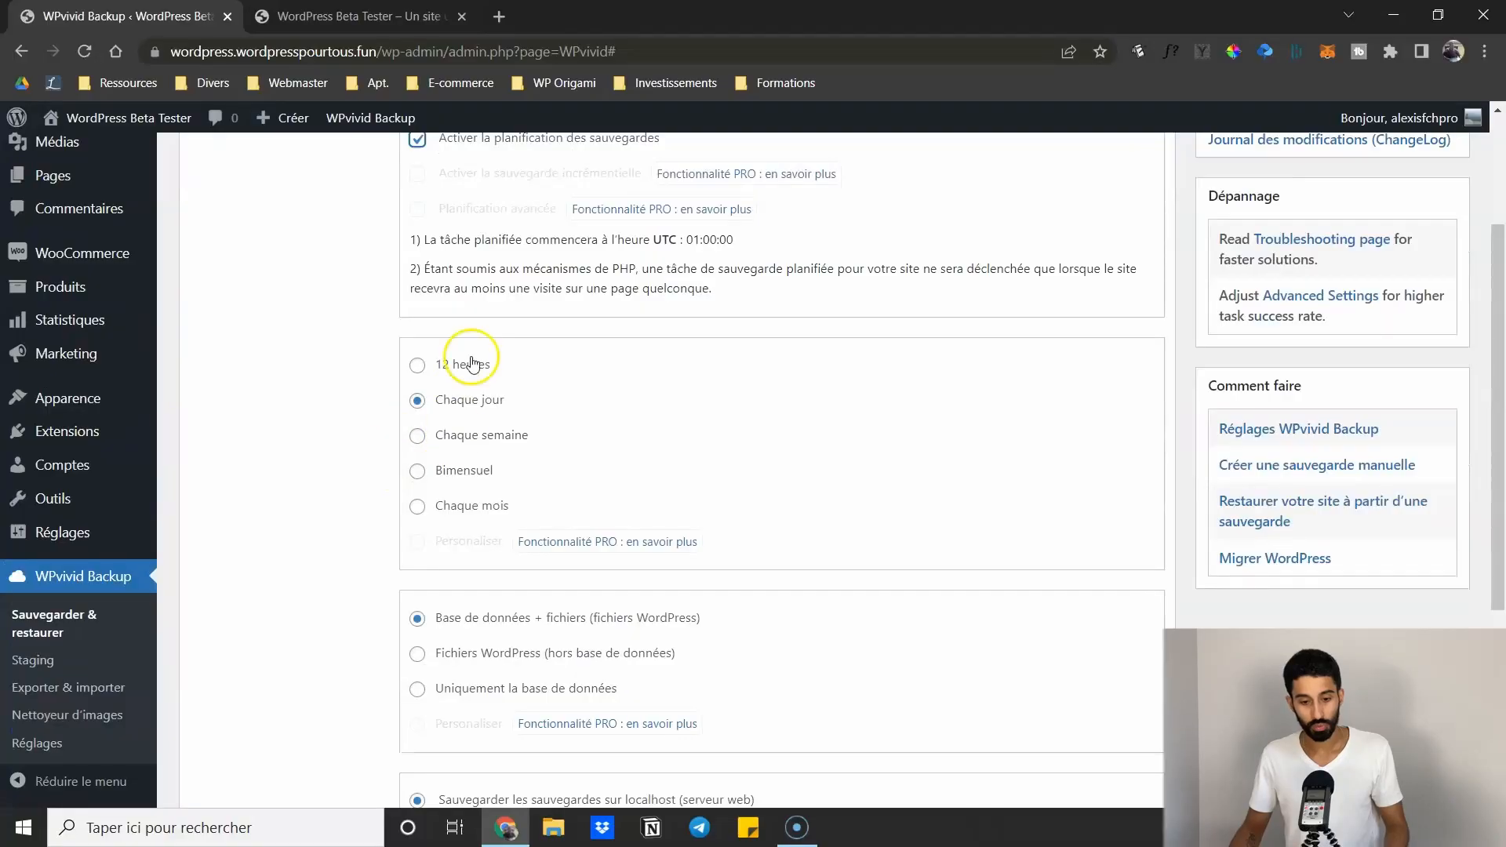
{"action": "scroll", "coordinate": [413, 428], "scroll_direction": "down", "scroll_amount": 3}
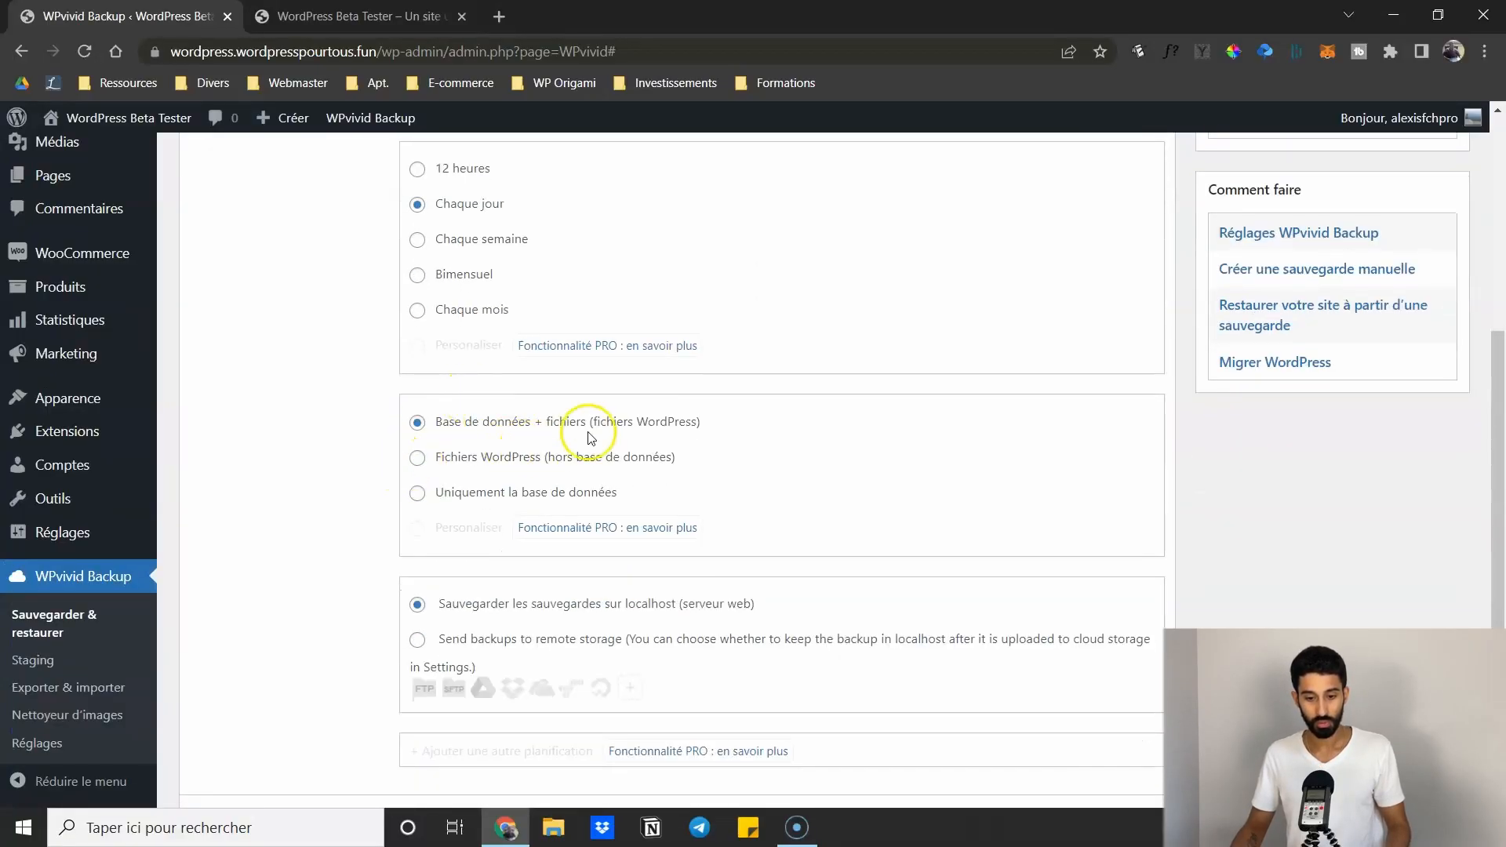
{"action": "scroll", "coordinate": [500, 476], "scroll_direction": "down", "scroll_amount": 2}
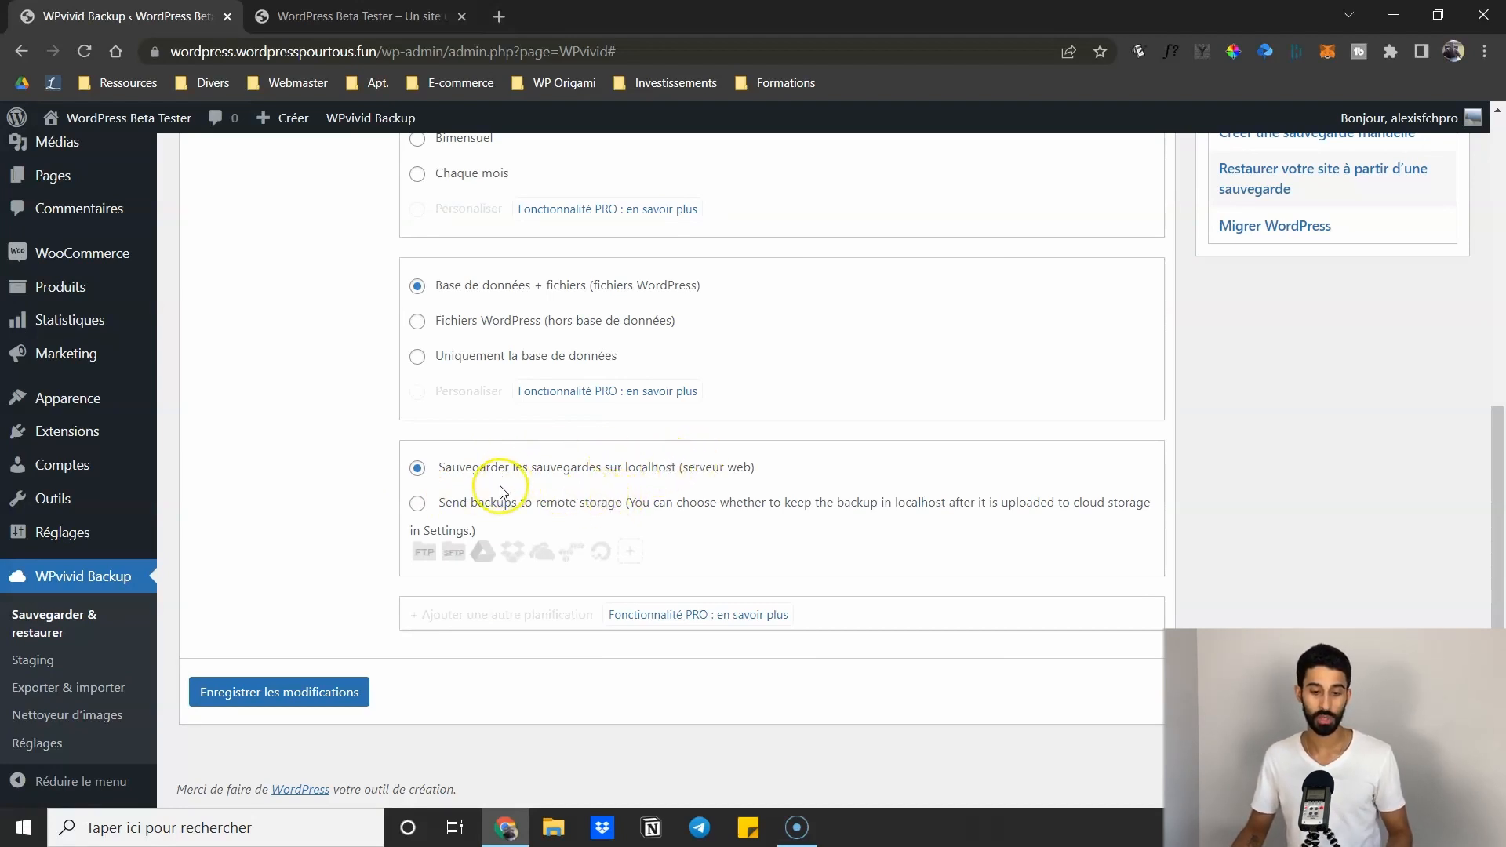
{"action": "scroll", "coordinate": [357, 600], "scroll_direction": "up", "scroll_amount": 1}
{"action": "scroll", "coordinate": [341, 600], "scroll_direction": "down", "scroll_amount": 1}
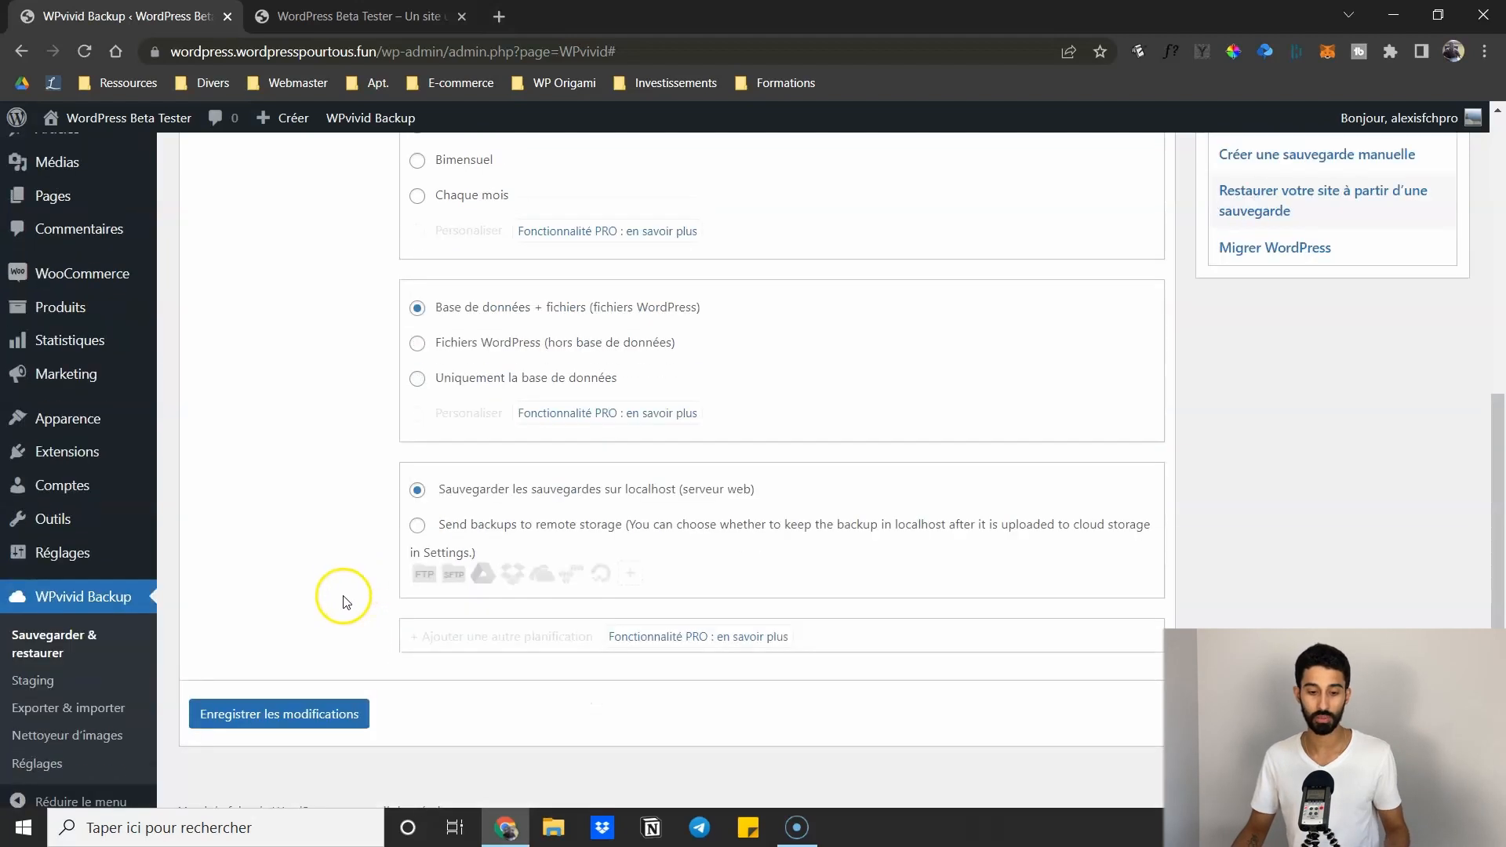
{"action": "left_click", "coordinate": [294, 694]}
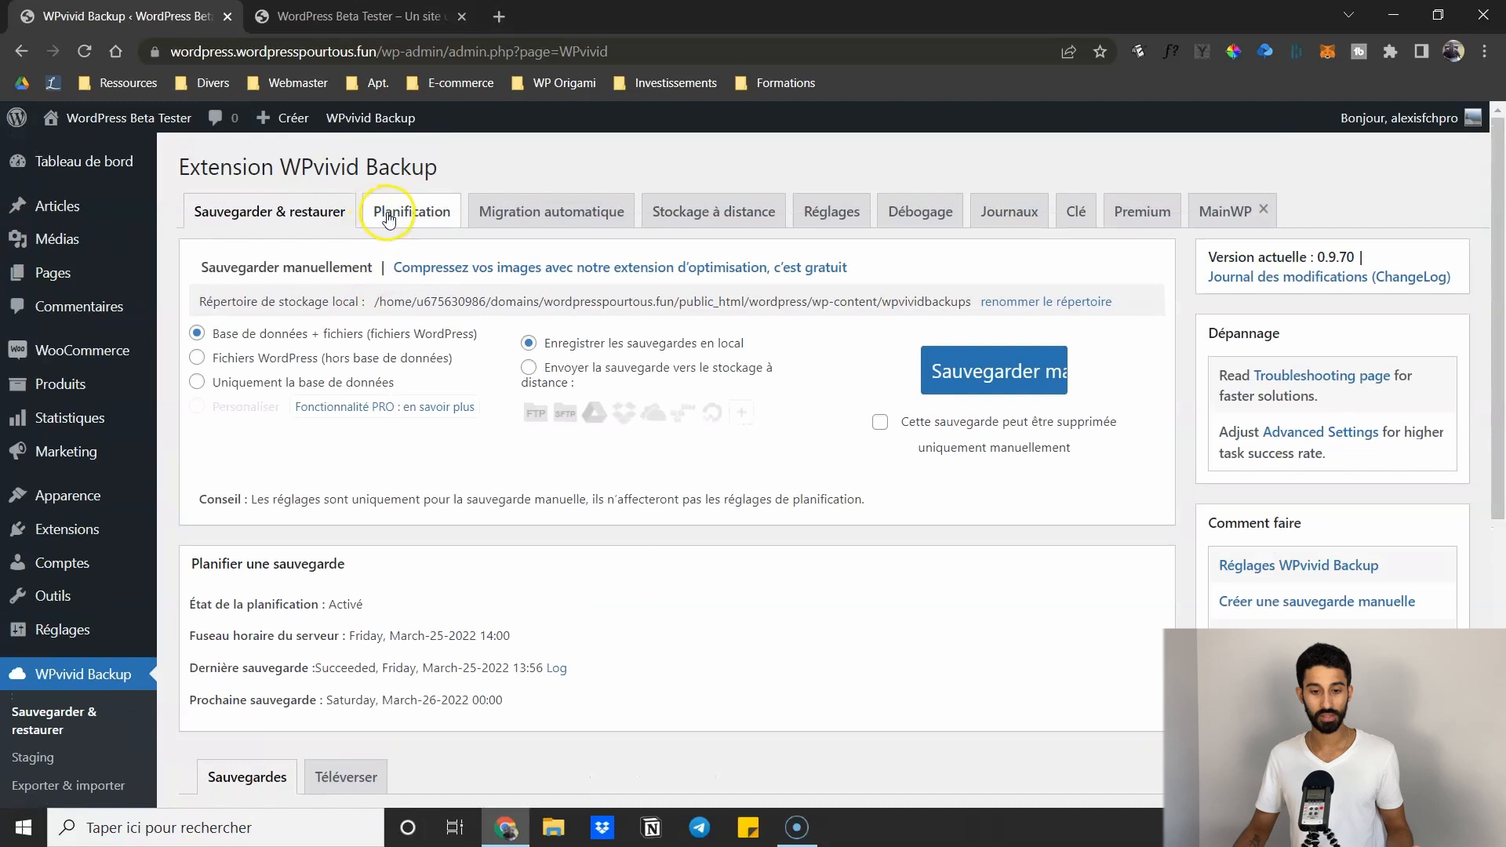
Reopen the scheduling settings and review the saved backup schedule options
{"action": "left_click", "coordinate": [409, 209]}
{"action": "scroll", "coordinate": [261, 514], "scroll_direction": "down", "scroll_amount": 10}
{"action": "scroll", "coordinate": [294, 487], "scroll_direction": "up", "scroll_amount": 5}
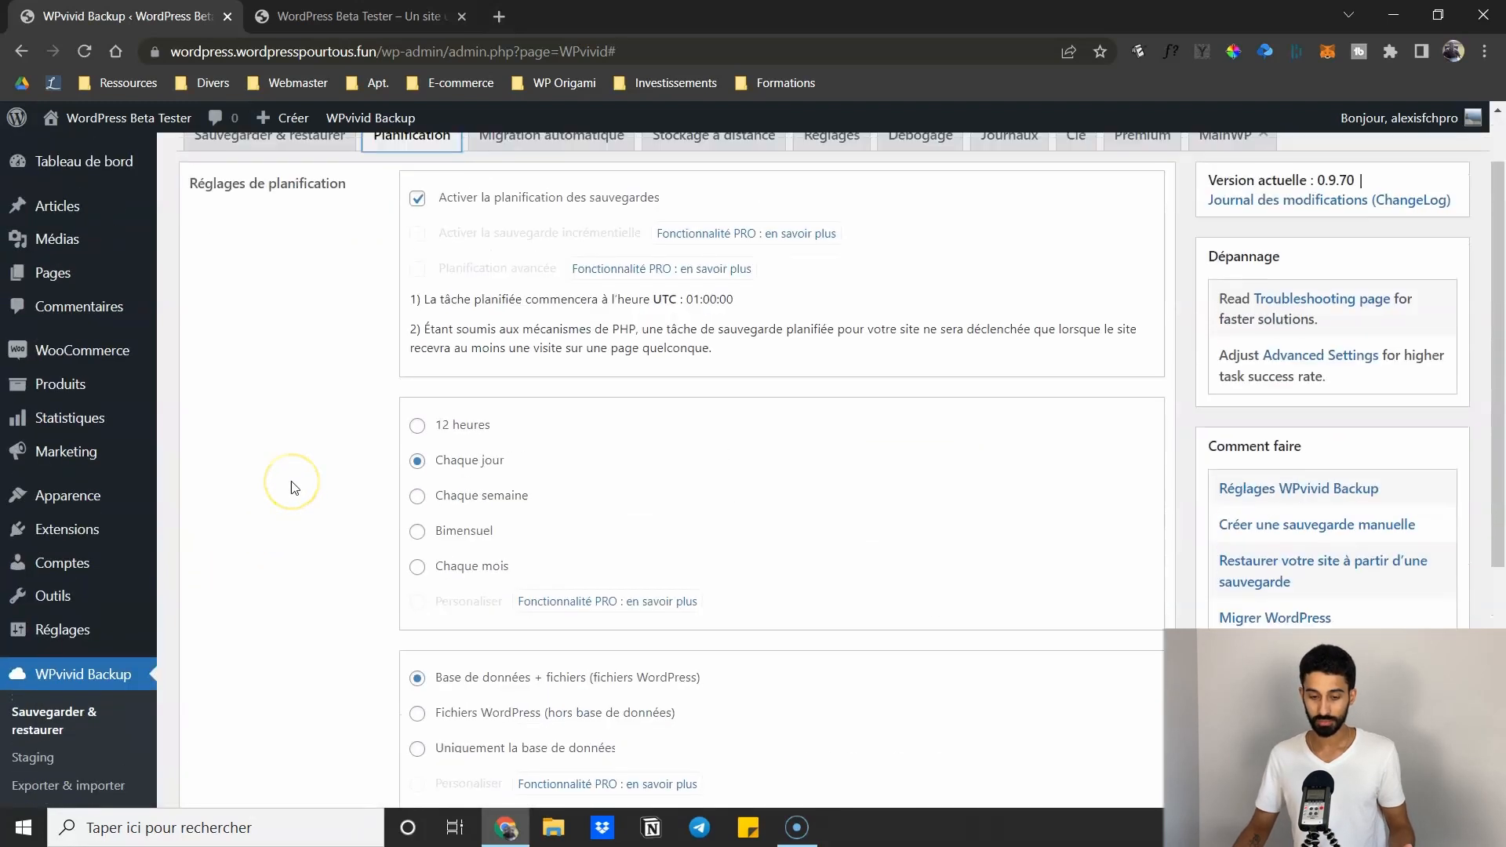
{"action": "left_click", "coordinate": [304, 449]}
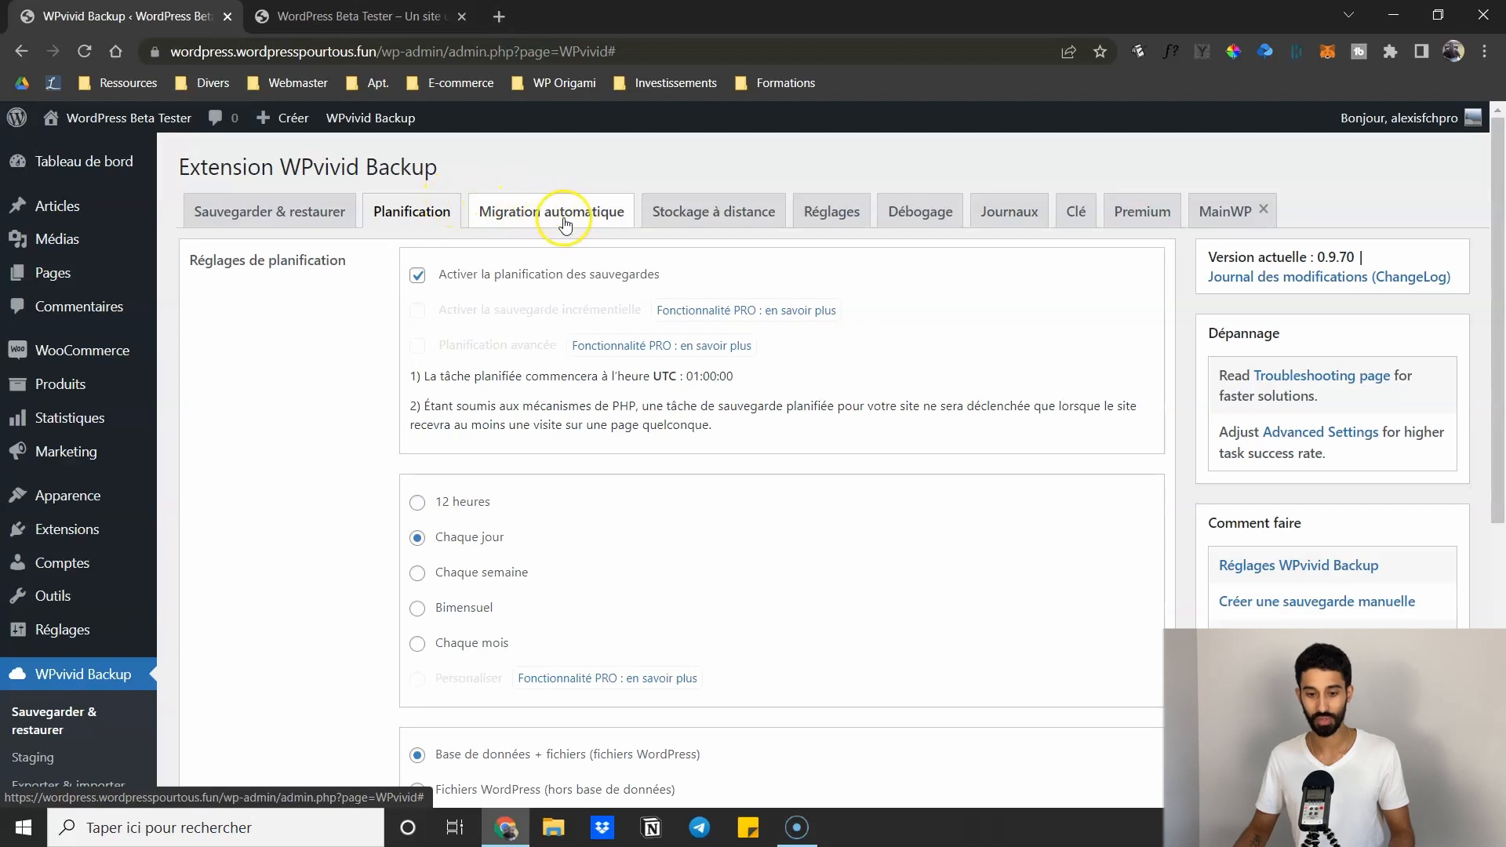
Examine the Google Drive and Dropbox authentication options in the remote storage settings
{"action": "left_click", "coordinate": [678, 204]}
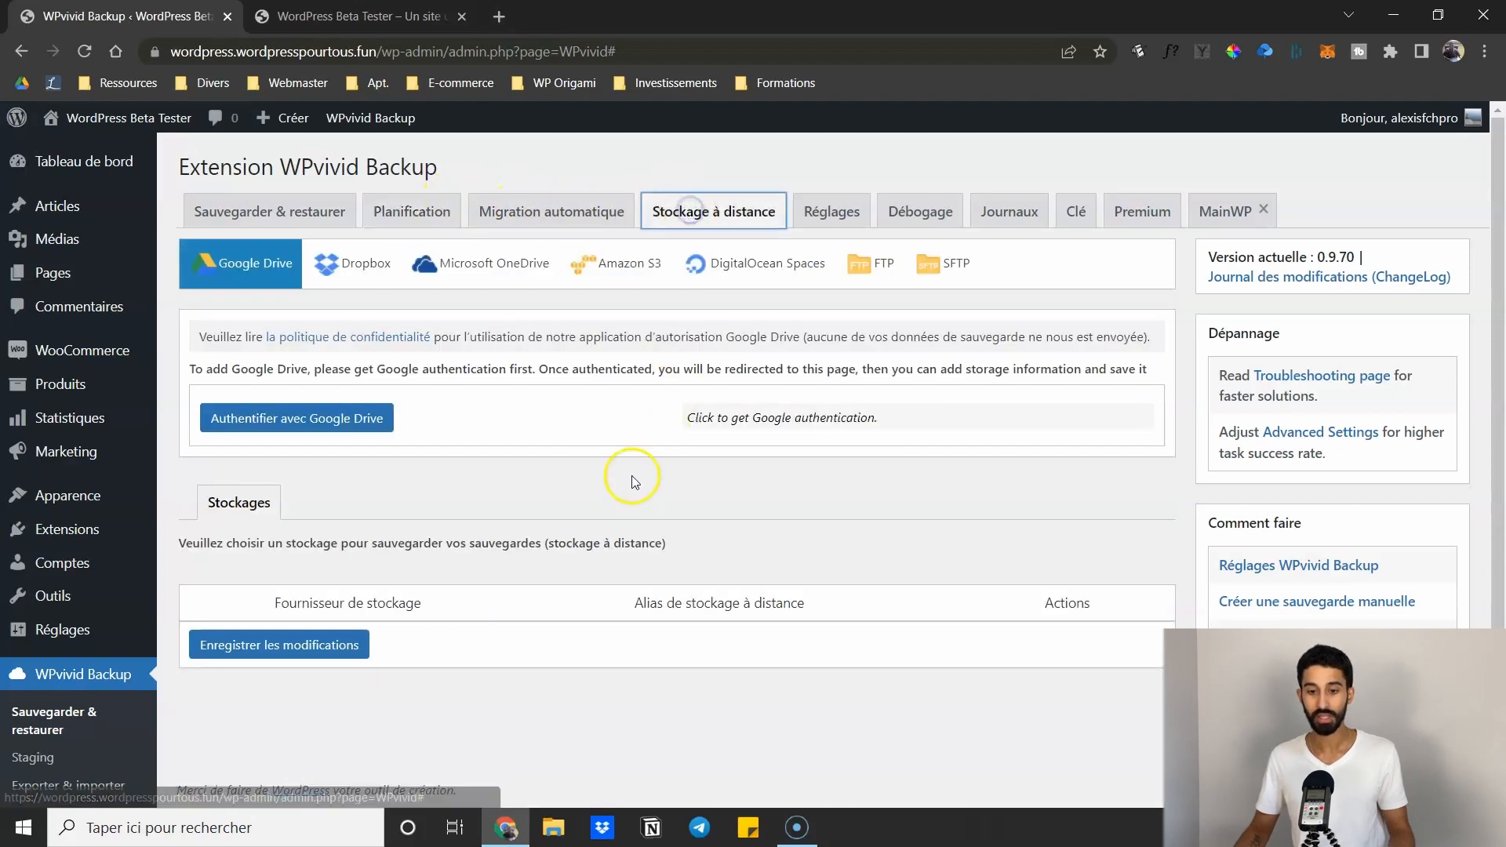
{"action": "left_click", "coordinate": [591, 500]}
{"action": "left_click", "coordinate": [283, 288]}
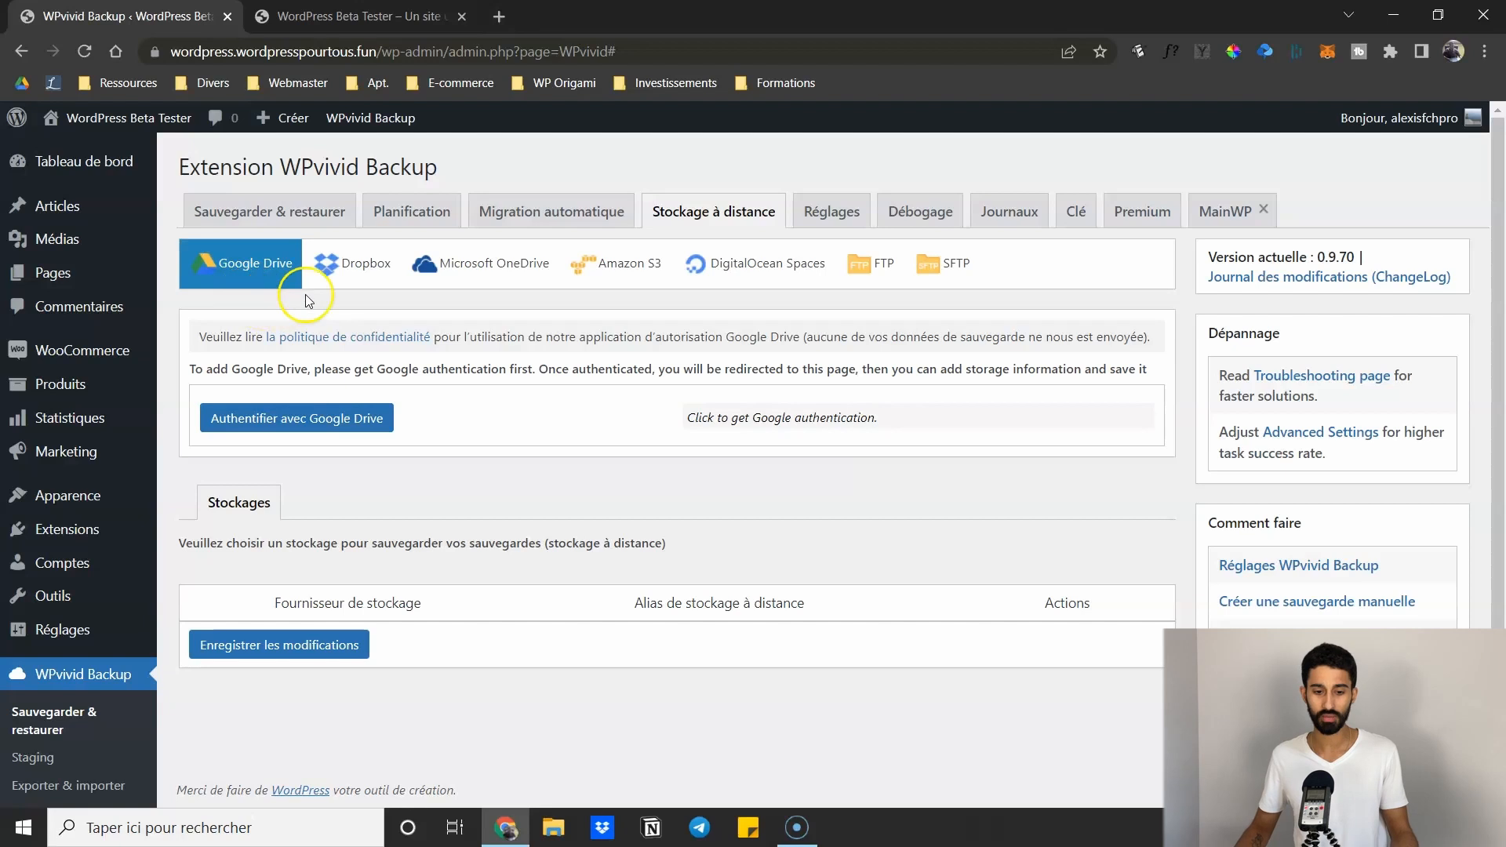
{"action": "left_click", "coordinate": [325, 265]}
{"action": "left_click", "coordinate": [237, 270]}
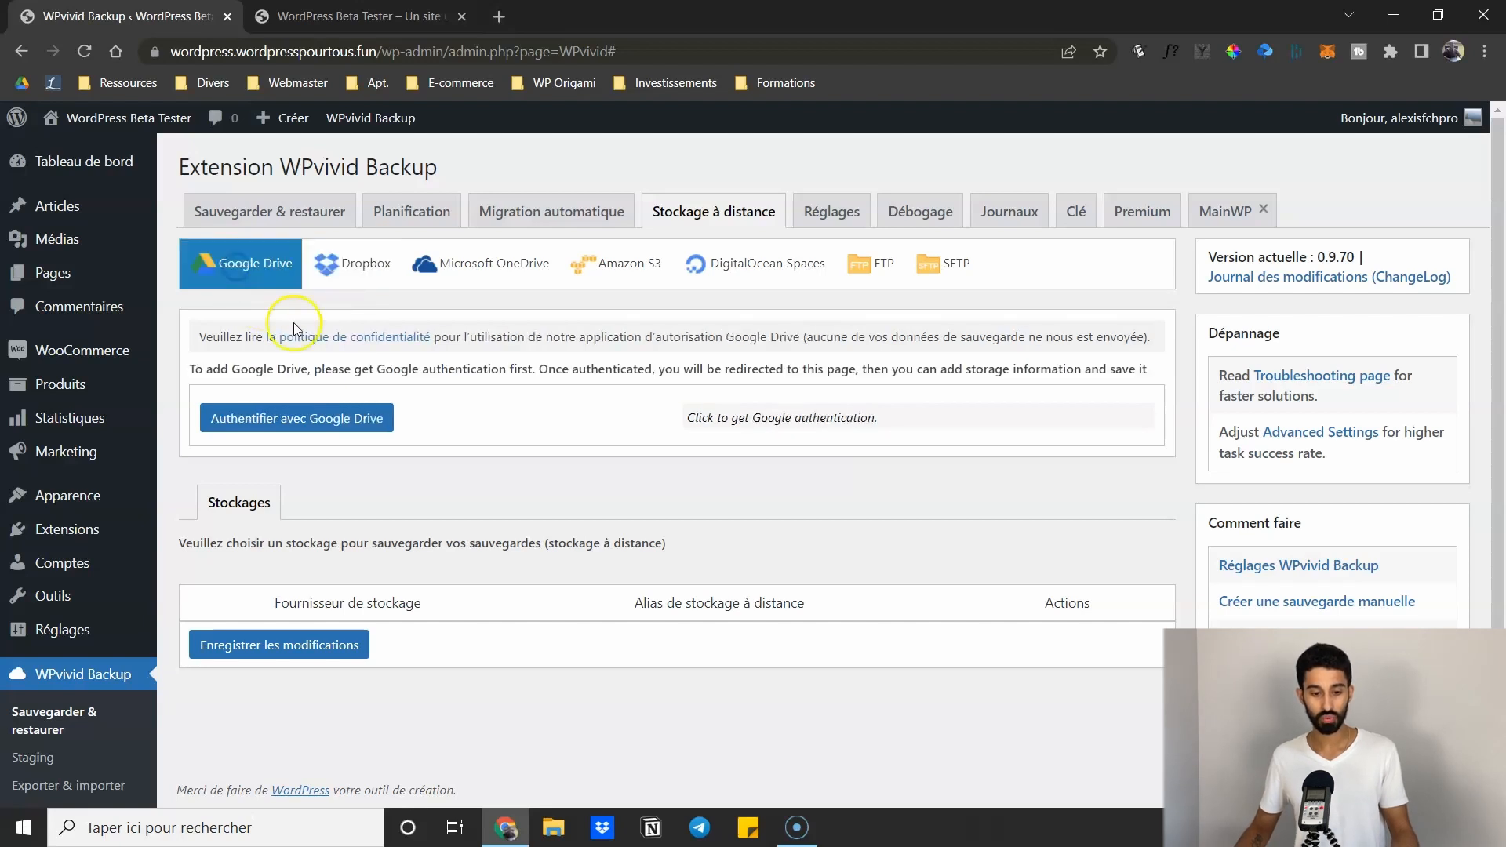
{"action": "left_click", "coordinate": [282, 426]}
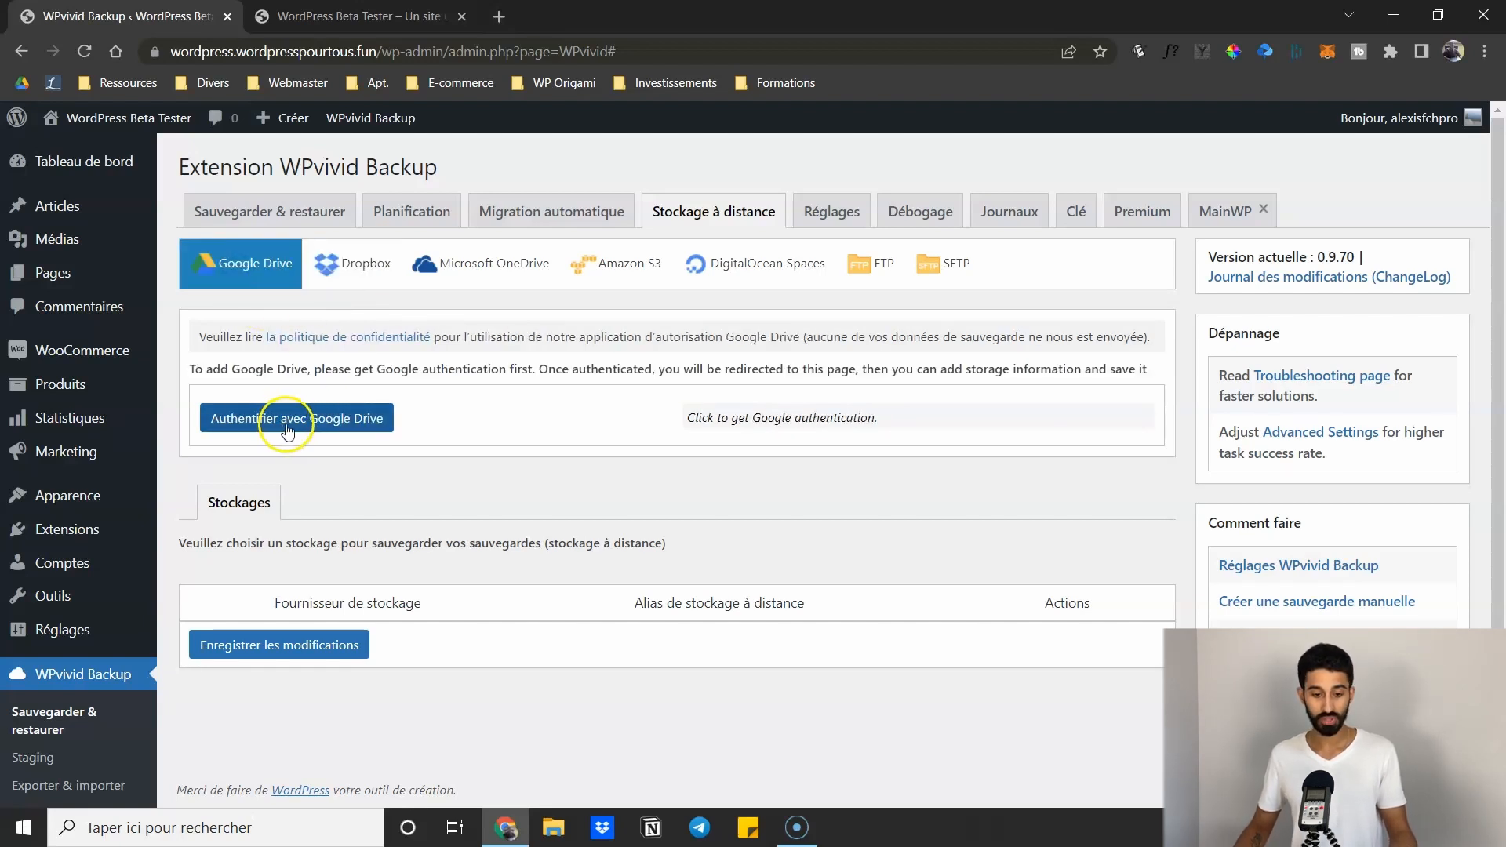
{"action": "left_click", "coordinate": [334, 271]}
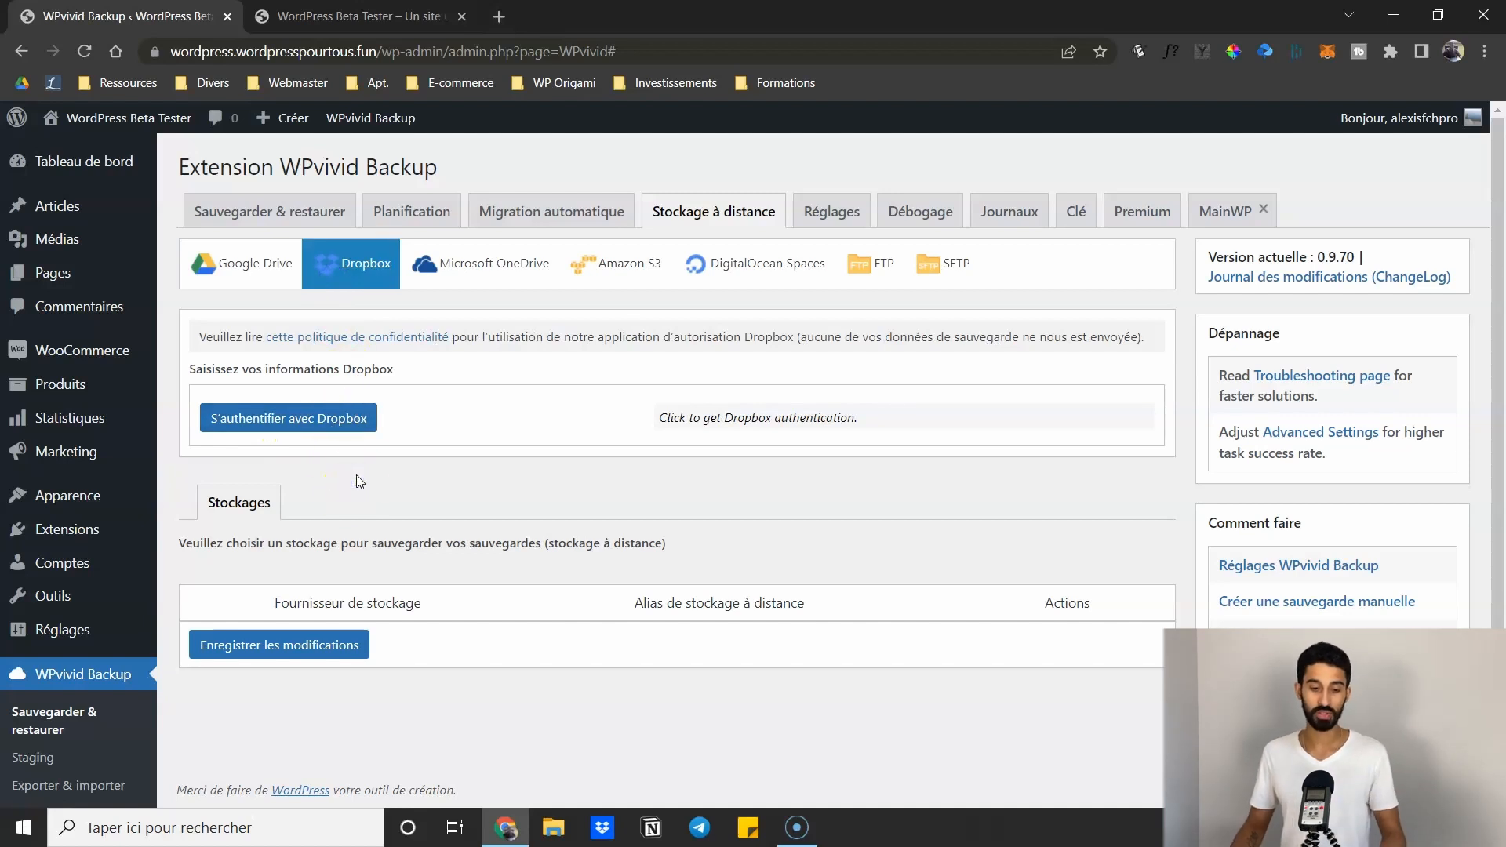
{"action": "left_click", "coordinate": [343, 496]}
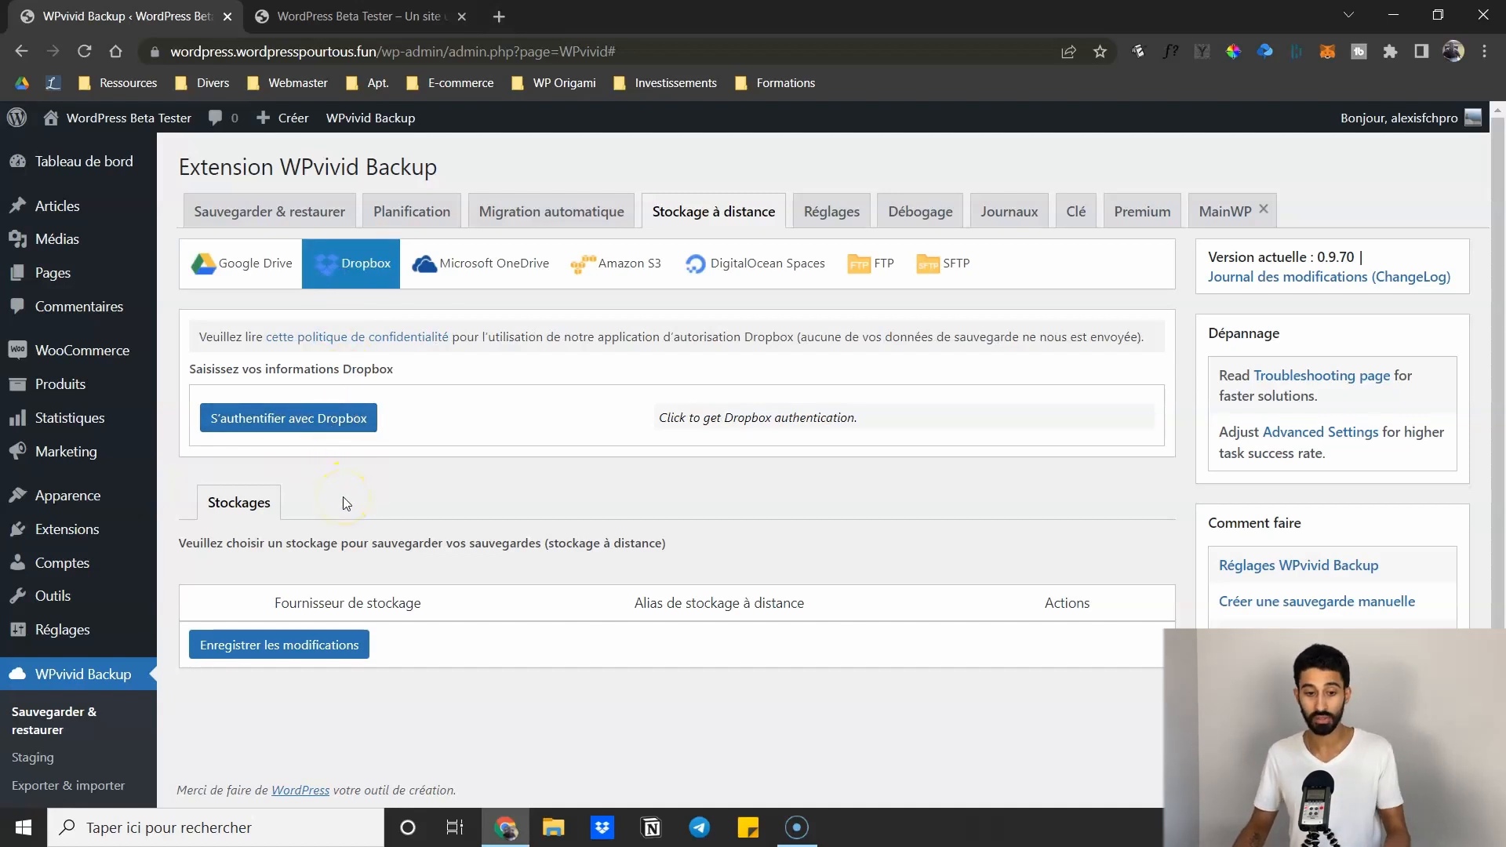
{"action": "scroll", "coordinate": [342, 497], "scroll_direction": "down", "scroll_amount": 1}
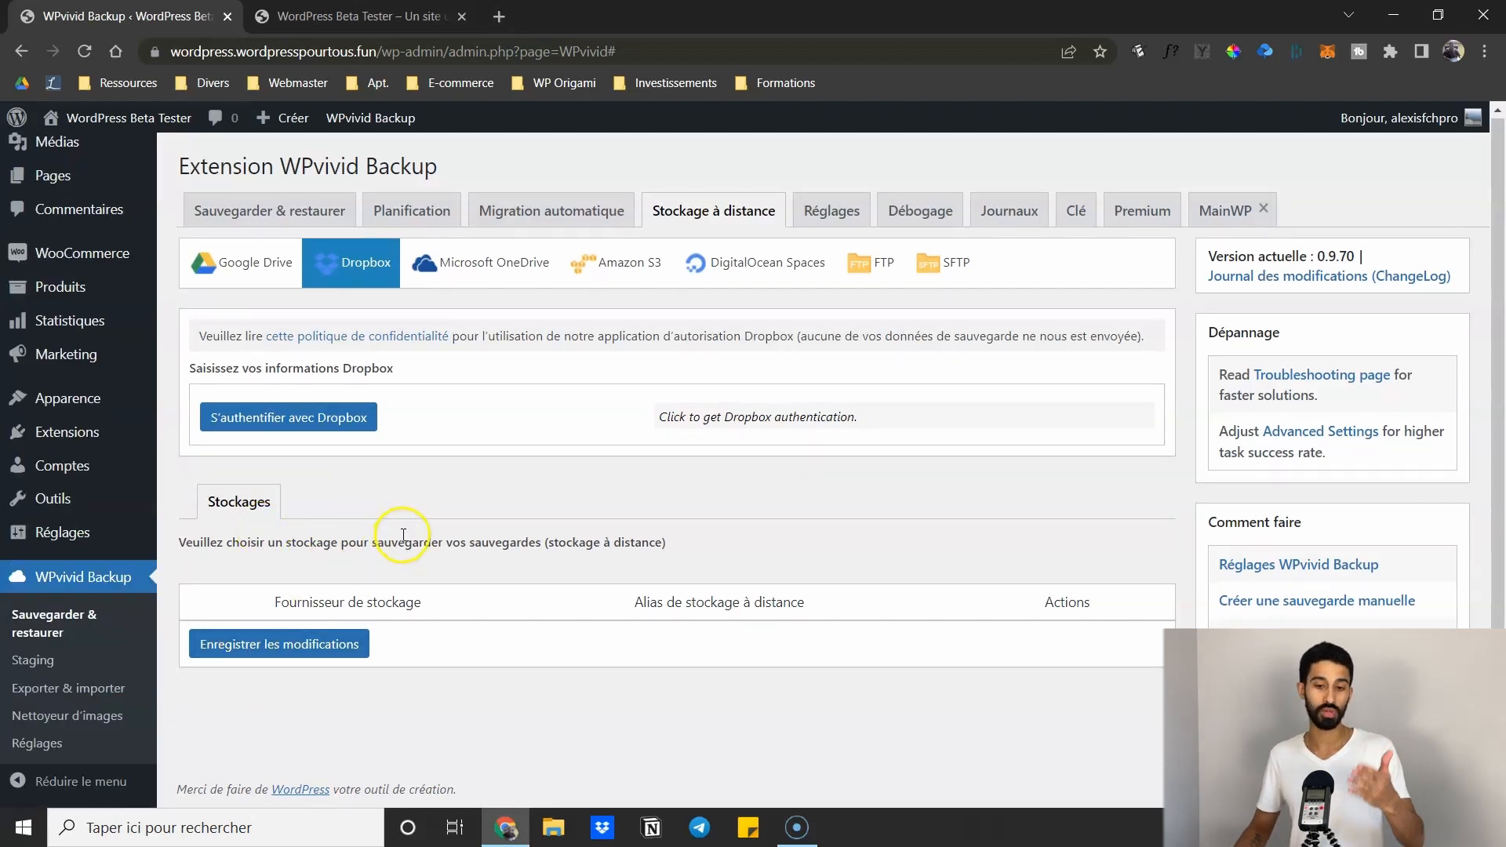
Try to make the scheduled backups go to remote storage, and dismiss the alert
{"action": "left_click", "coordinate": [443, 216]}
{"action": "scroll", "coordinate": [393, 346], "scroll_direction": "down", "scroll_amount": 5}
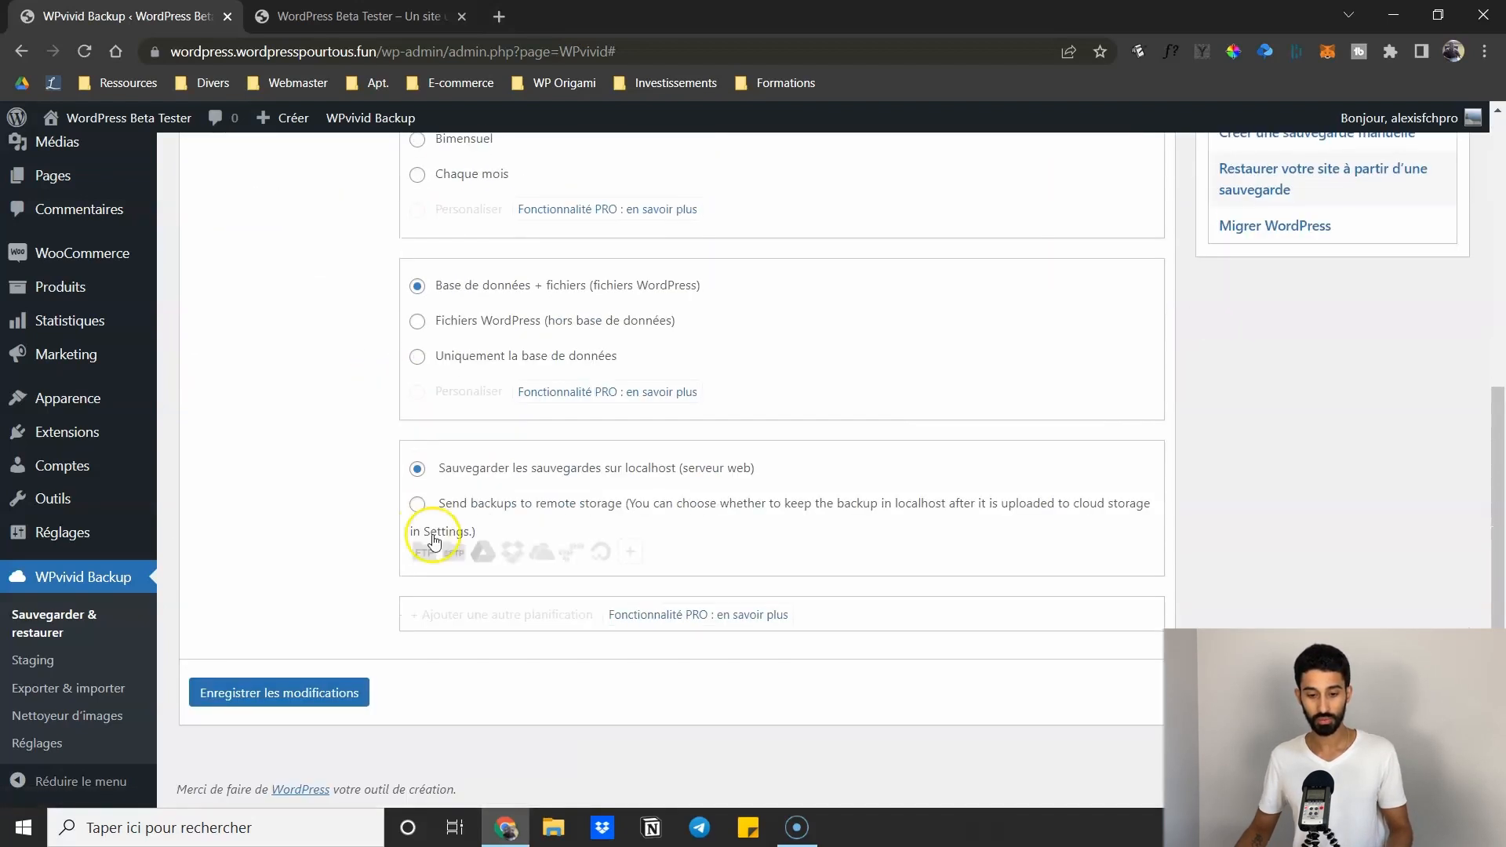
{"action": "left_click", "coordinate": [416, 504]}
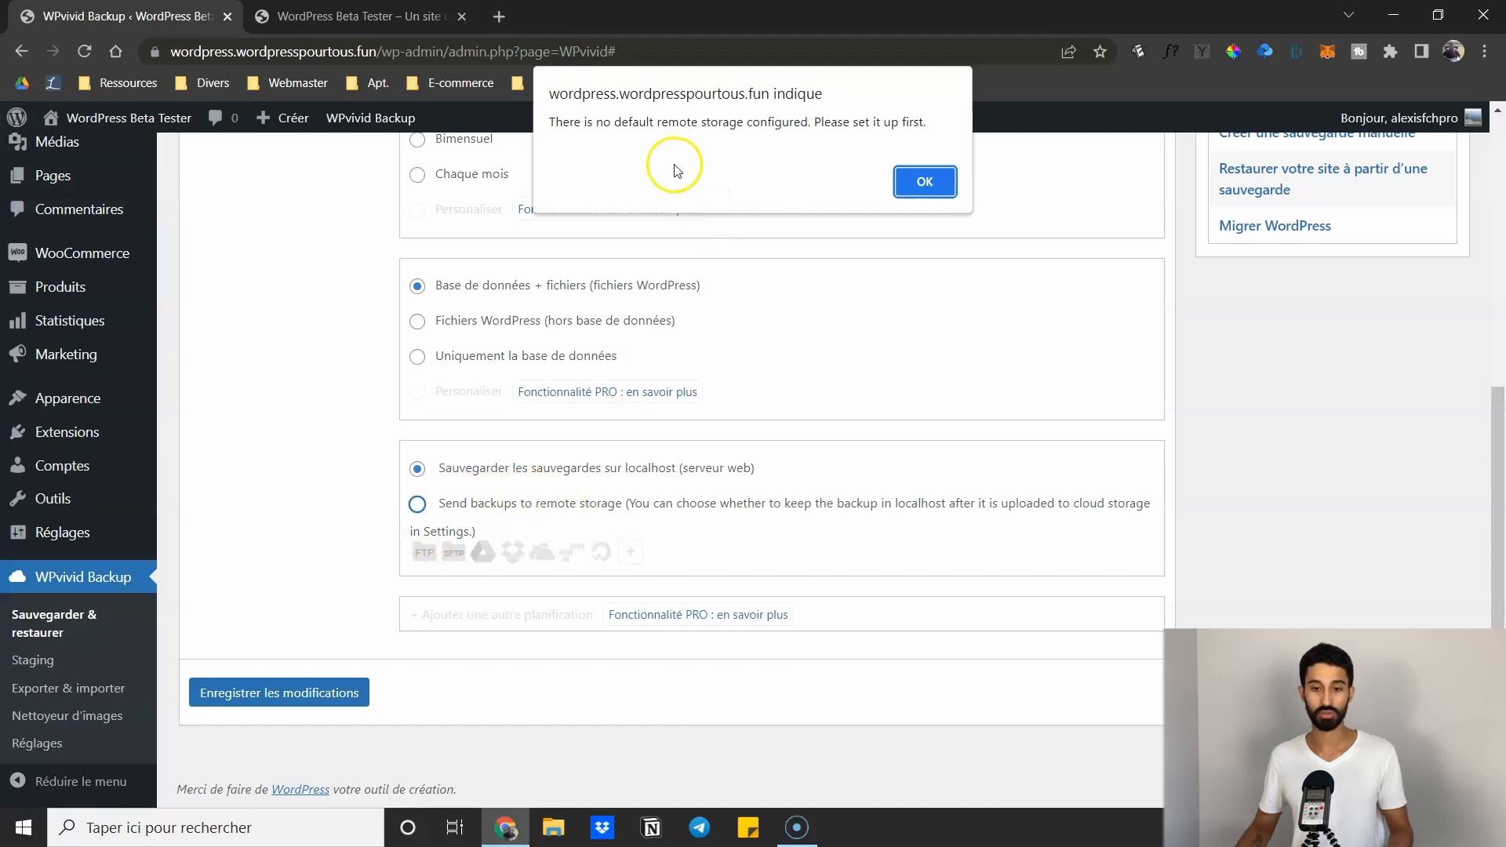
{"action": "left_click_drag", "start_coordinate": [585, 123], "coordinate": [859, 125]}
{"action": "left_click", "coordinate": [911, 182]}
{"action": "scroll", "coordinate": [286, 392], "scroll_direction": "up", "scroll_amount": 3}
{"action": "scroll", "coordinate": [286, 409], "scroll_direction": "up", "scroll_amount": 3}
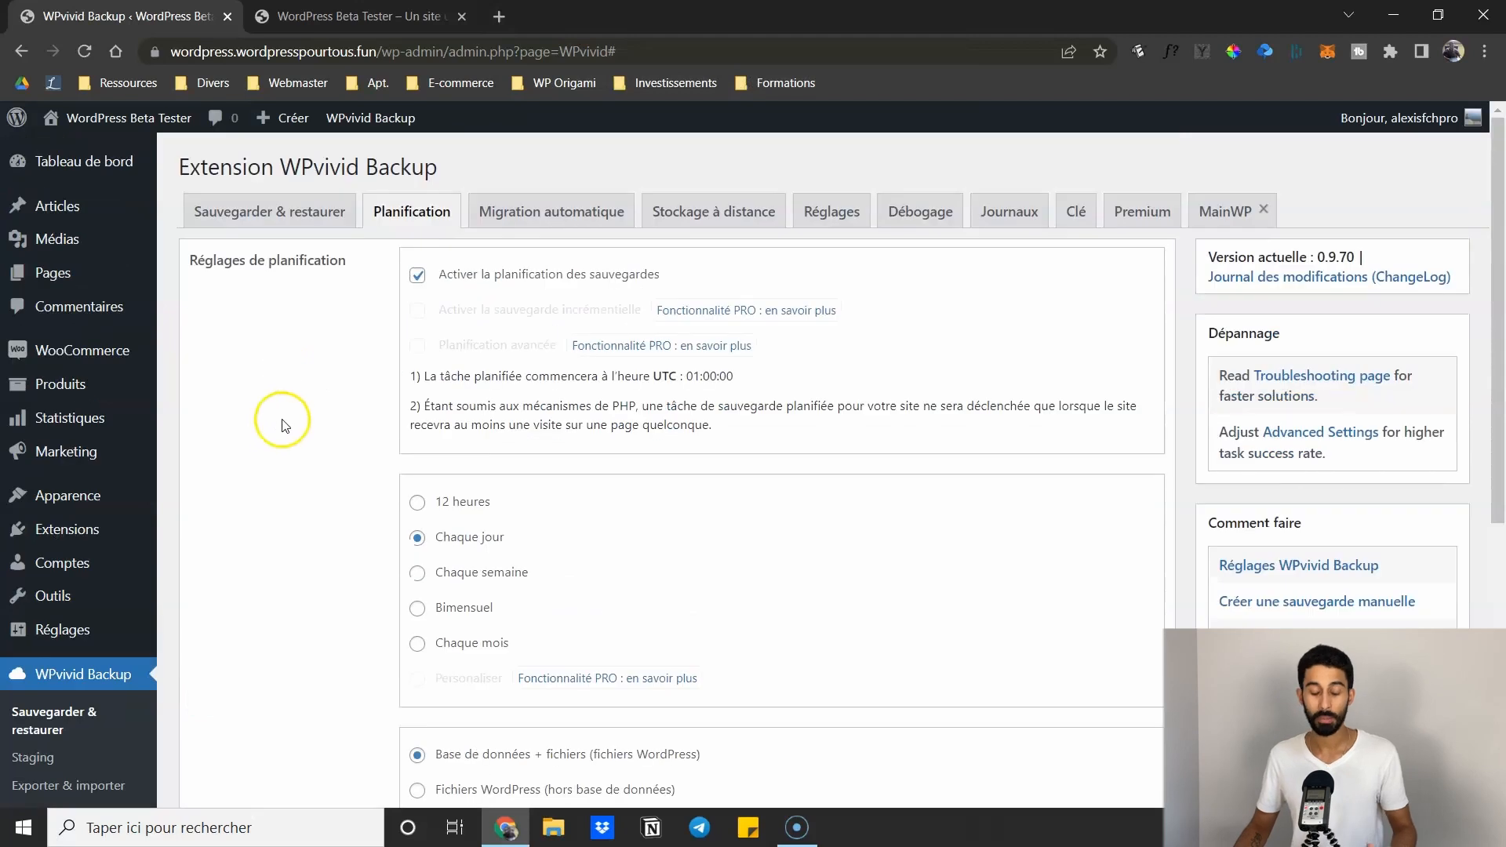
Look over the automatic migration and remote storage pages, and review the backup schedule's frequency, content and storage destination options
{"action": "left_click", "coordinate": [530, 226]}
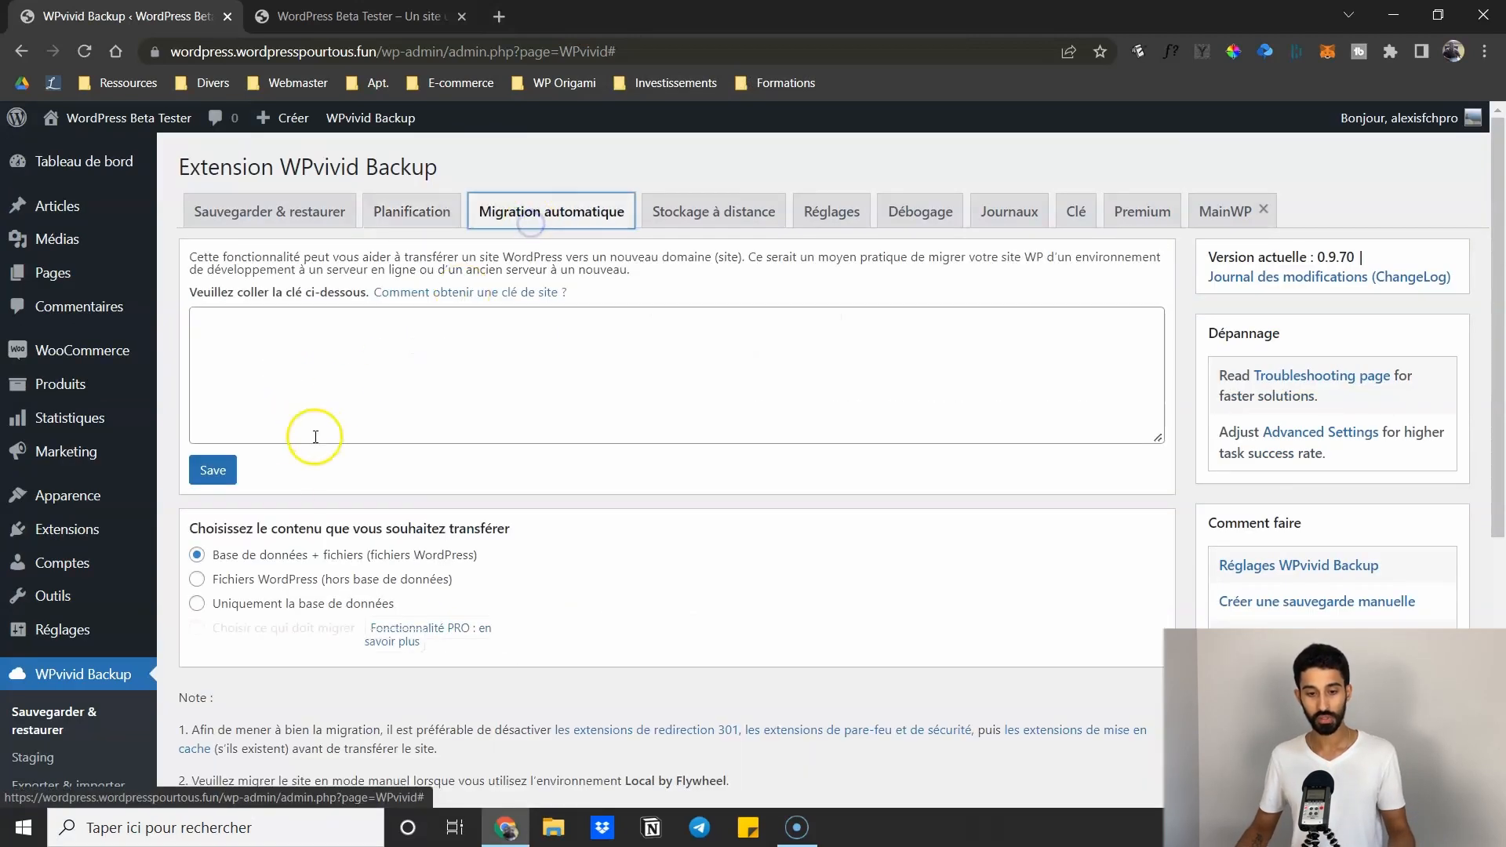
{"action": "left_click", "coordinate": [729, 209]}
{"action": "left_click", "coordinate": [400, 226]}
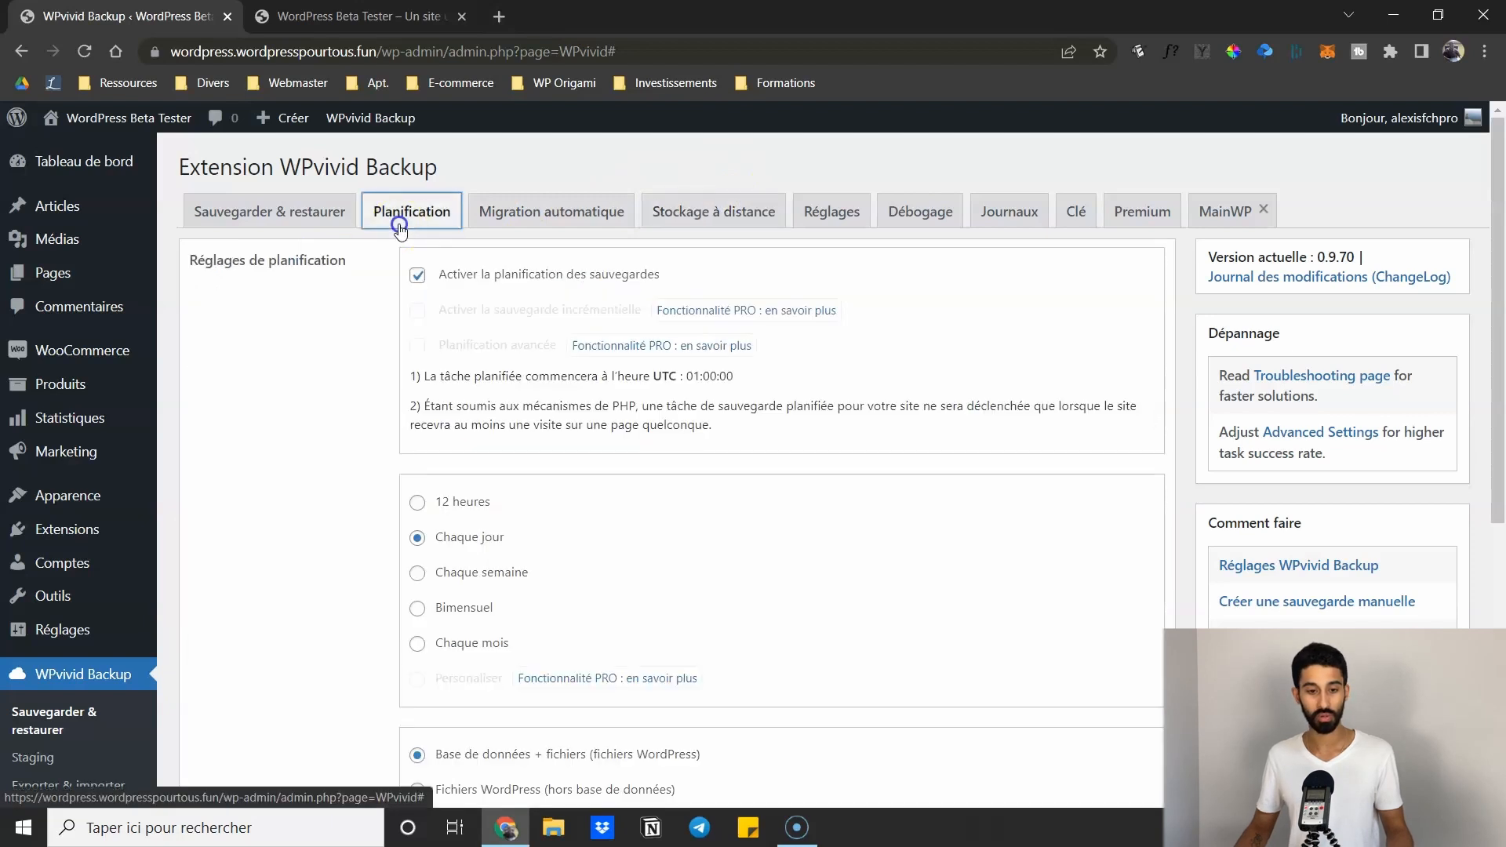
{"action": "scroll", "coordinate": [267, 401], "scroll_direction": "down", "scroll_amount": 3}
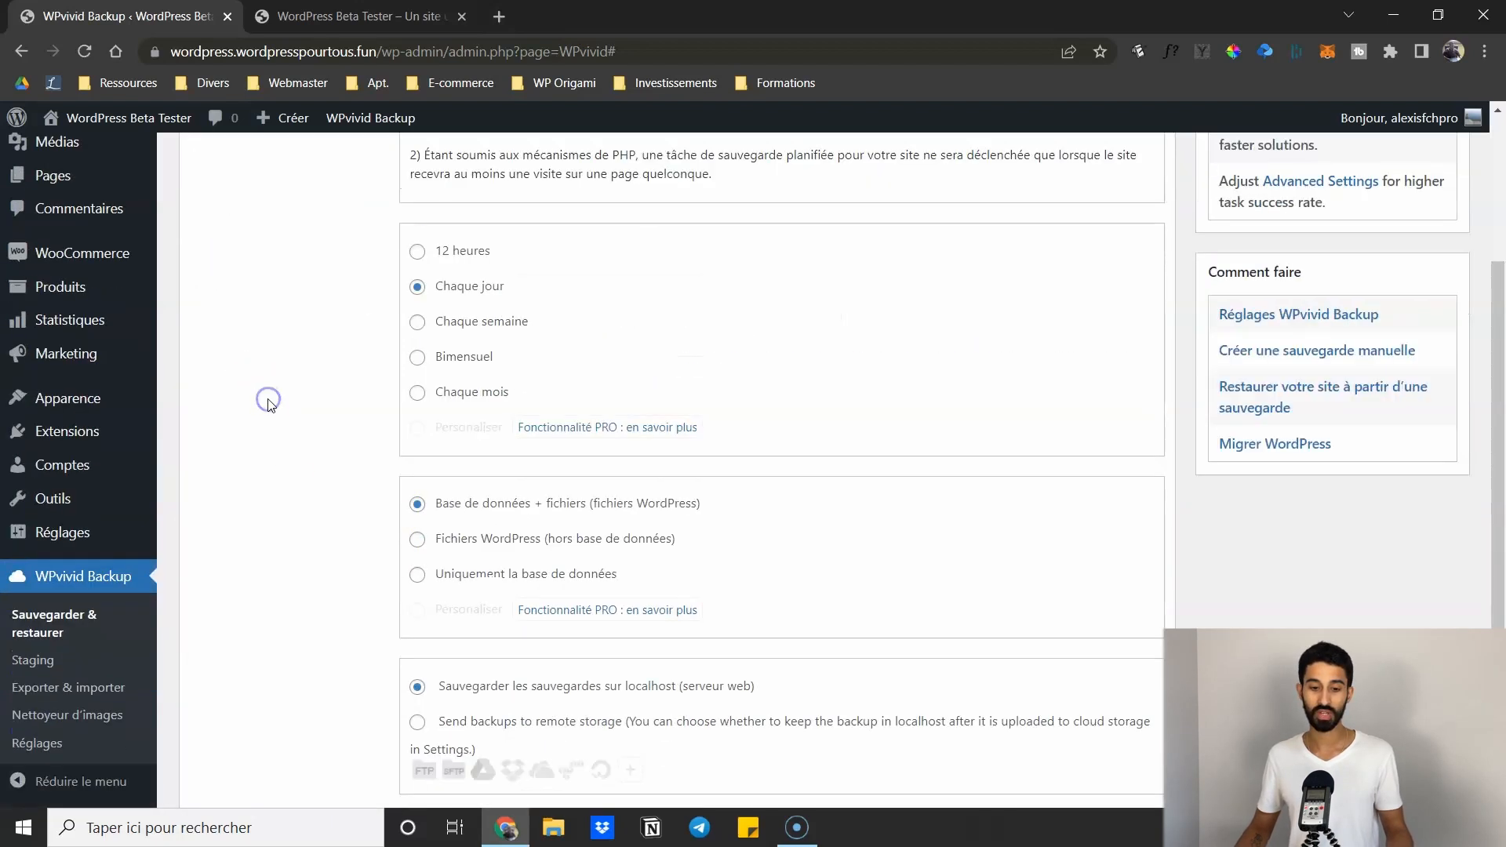
{"action": "scroll", "coordinate": [268, 402], "scroll_direction": "down", "scroll_amount": 2}
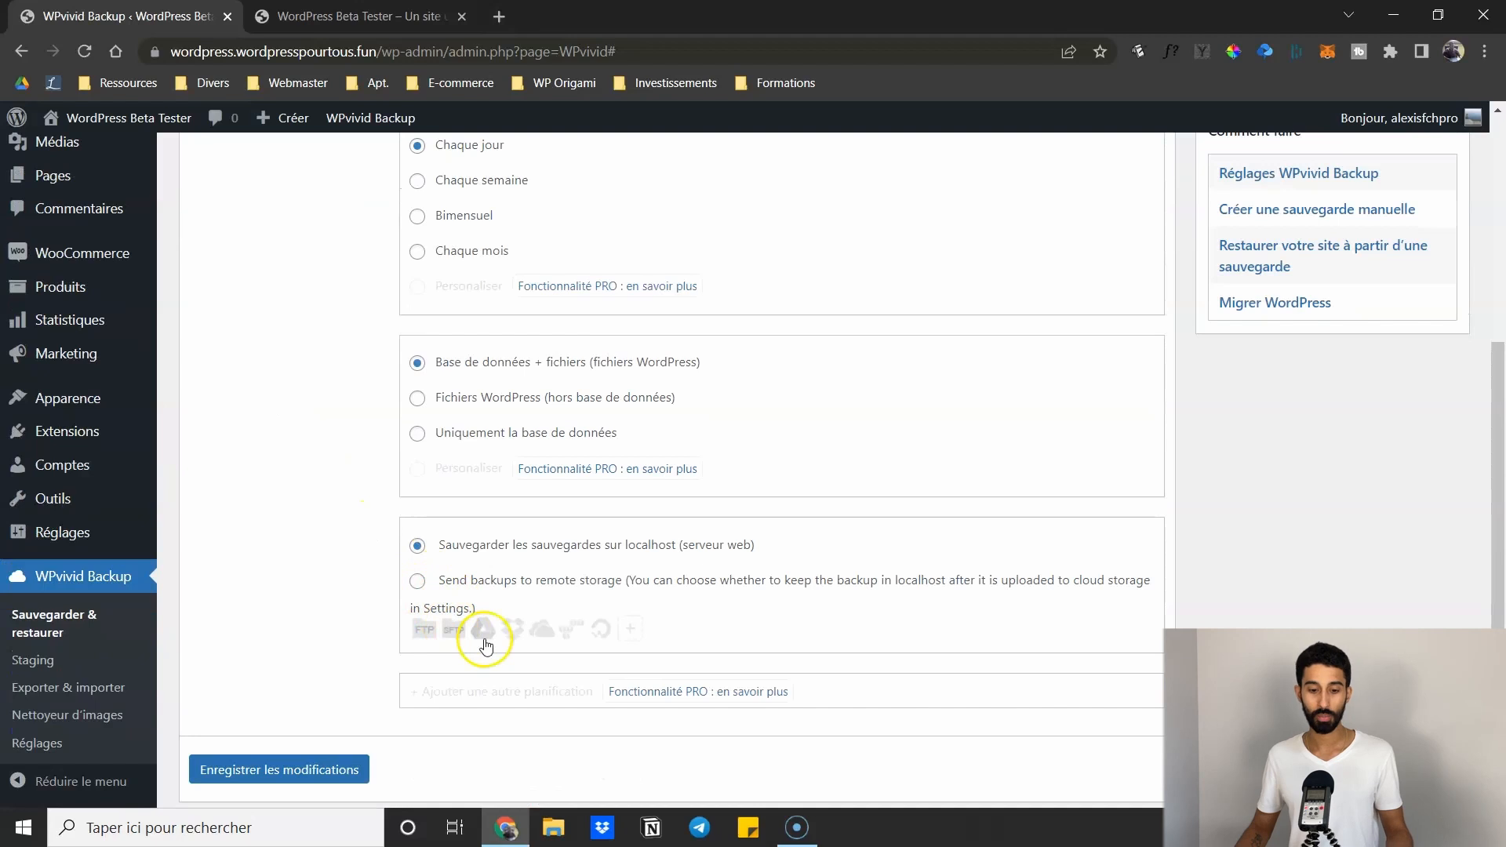
{"action": "scroll", "coordinate": [341, 530], "scroll_direction": "up", "scroll_amount": 4}
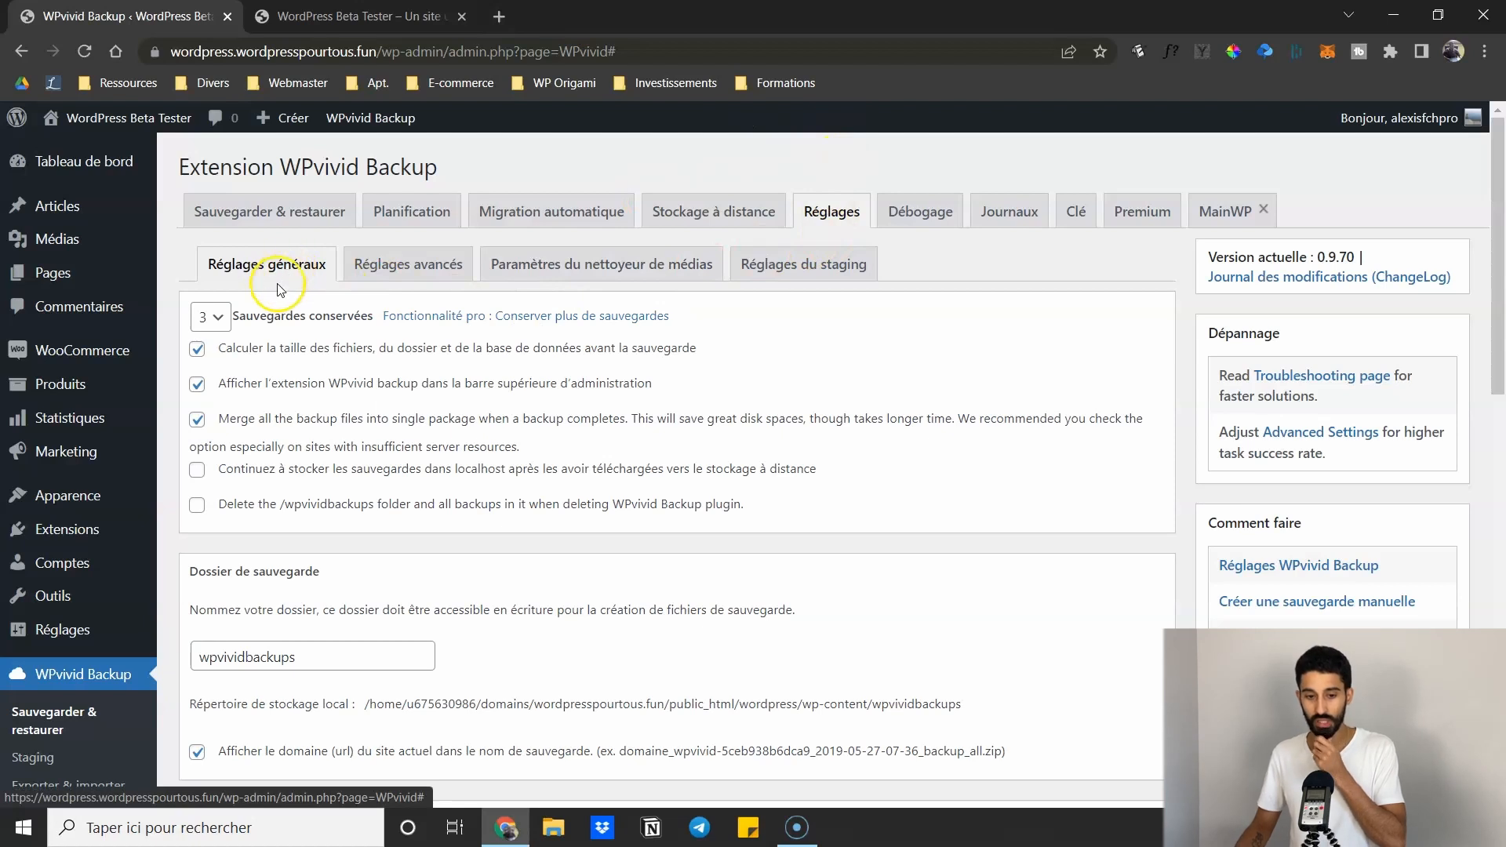
Examine the choices for the number of backups kept in the general settings, selecting 3 and reopening the choices
{"action": "left_click", "coordinate": [226, 326]}
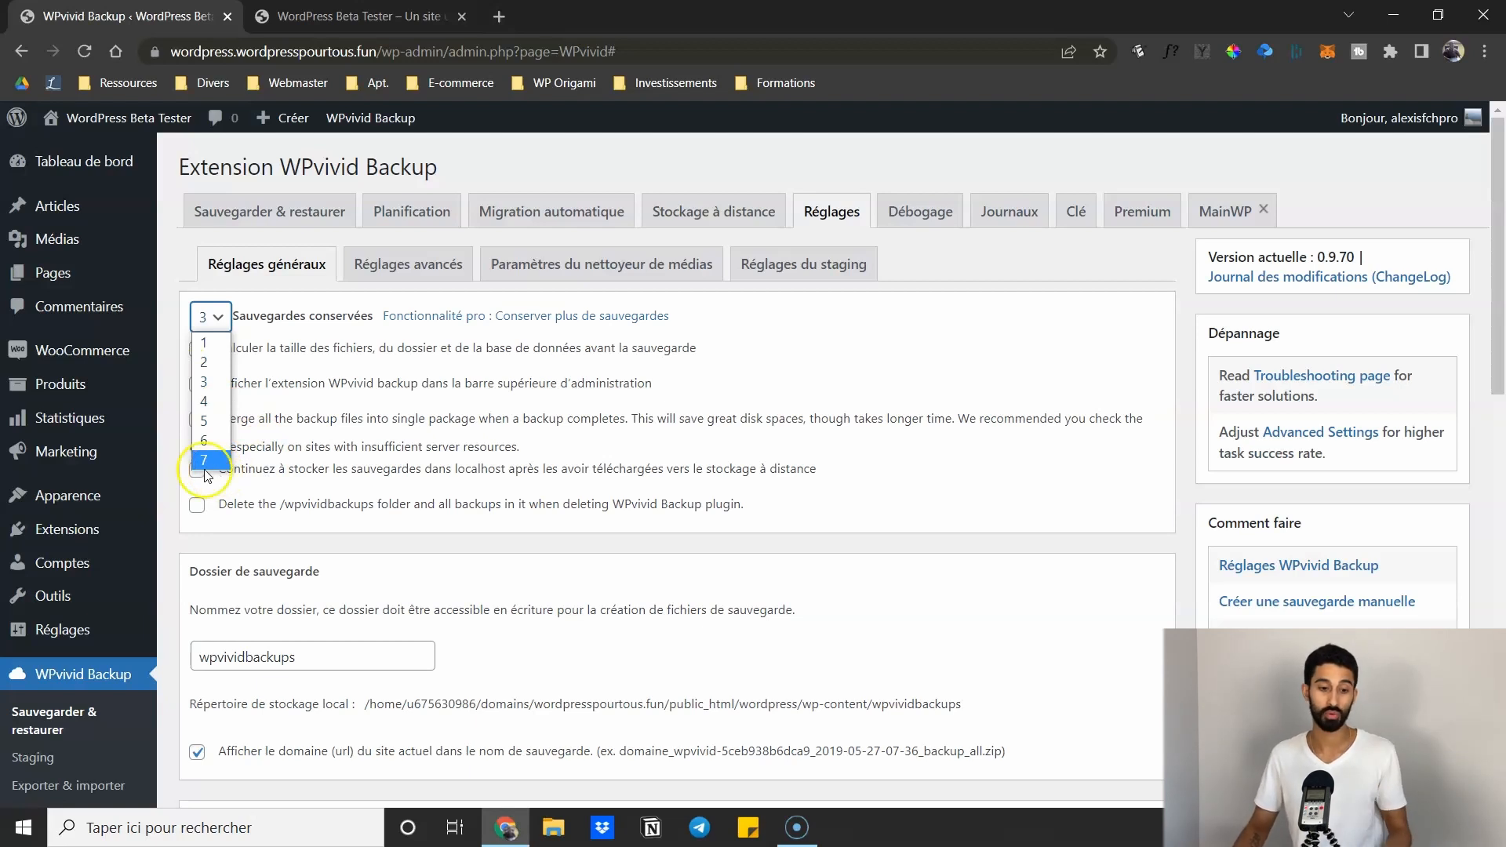
{"action": "left_click", "coordinate": [209, 388]}
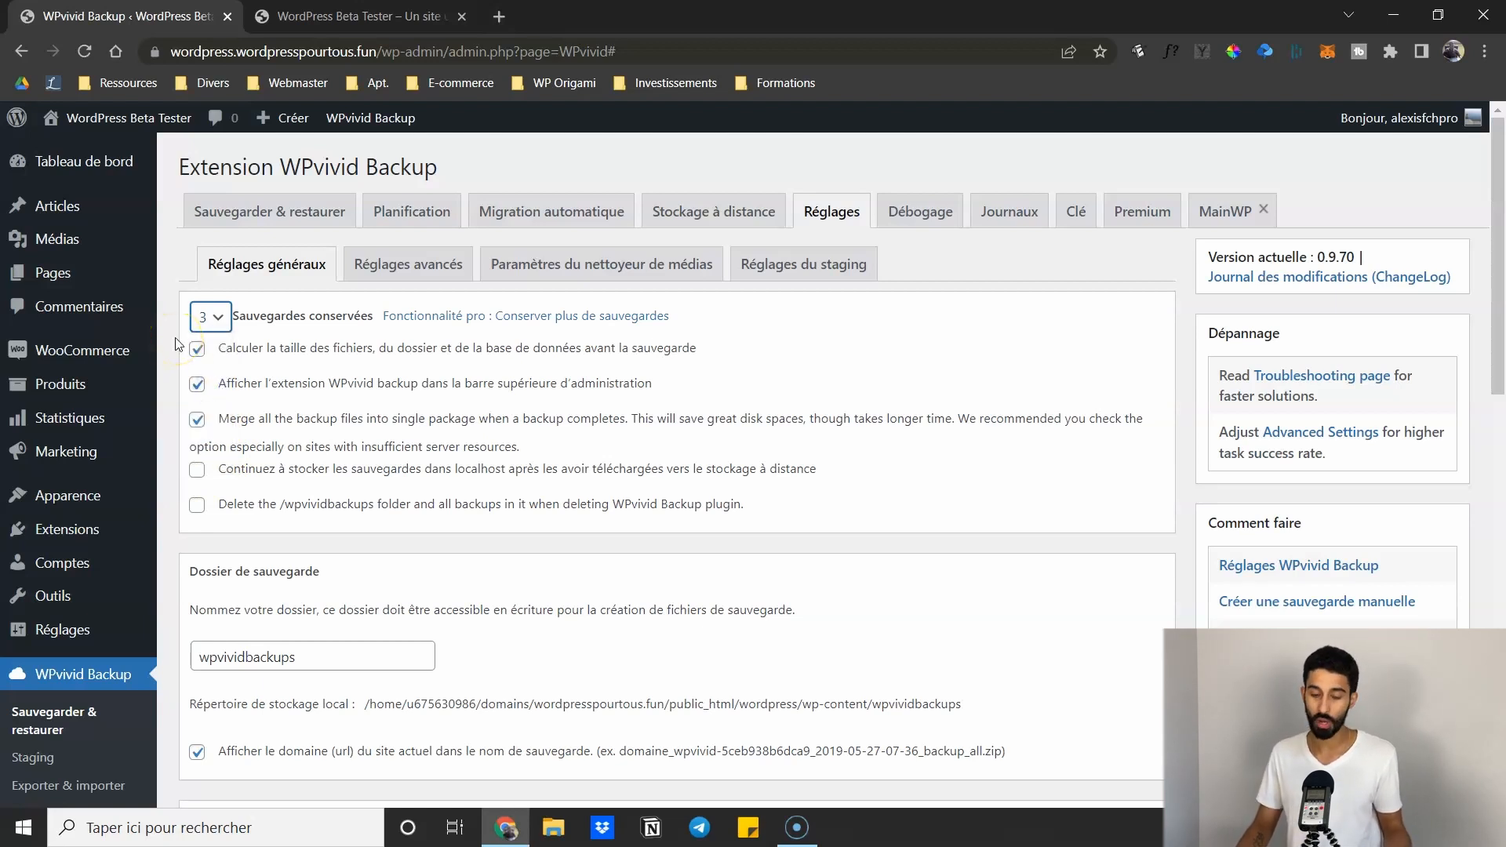
{"action": "left_click", "coordinate": [210, 317]}
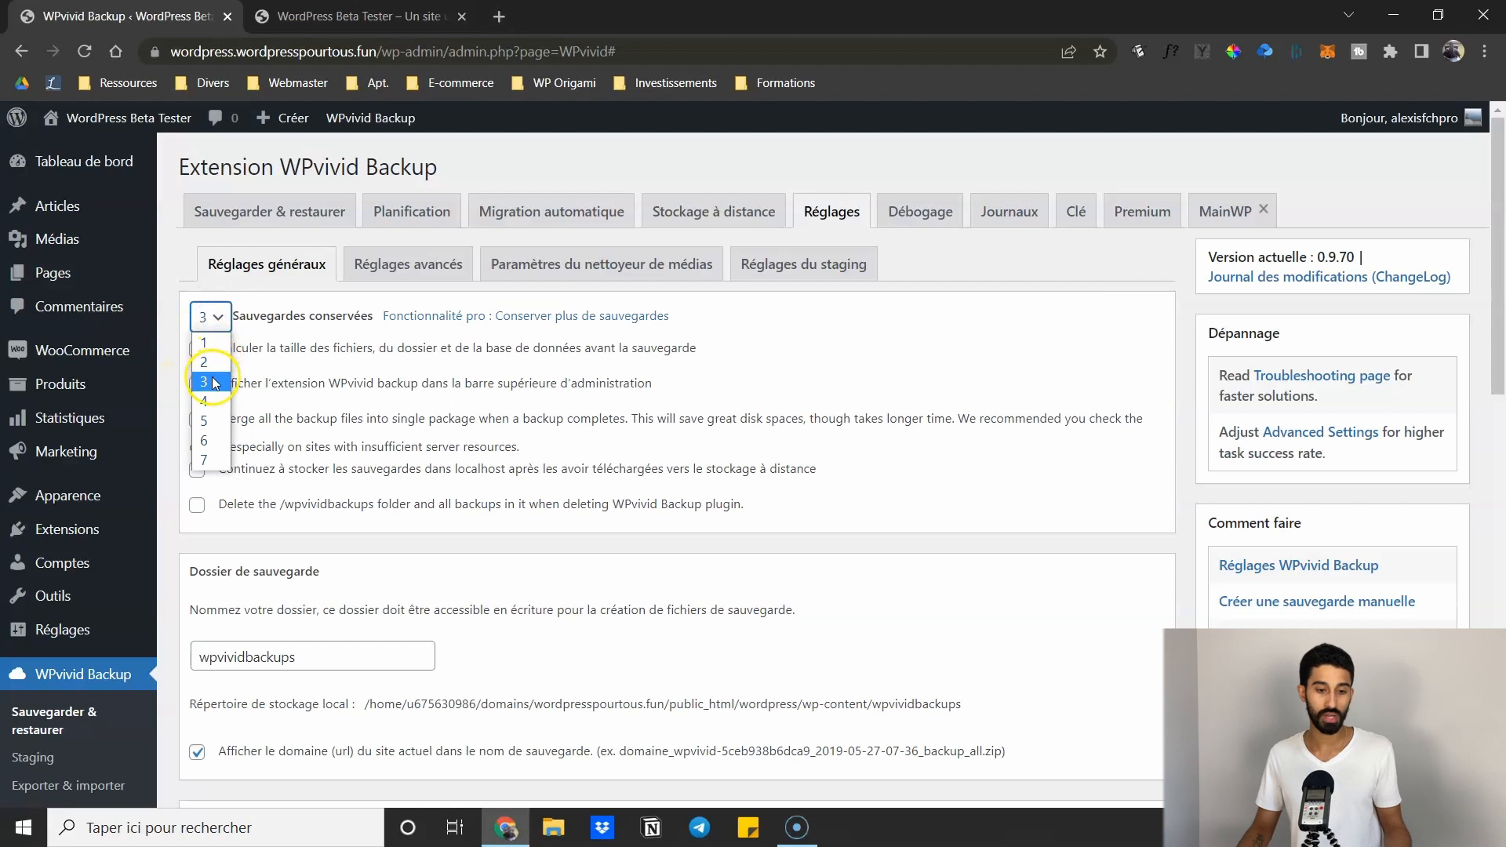